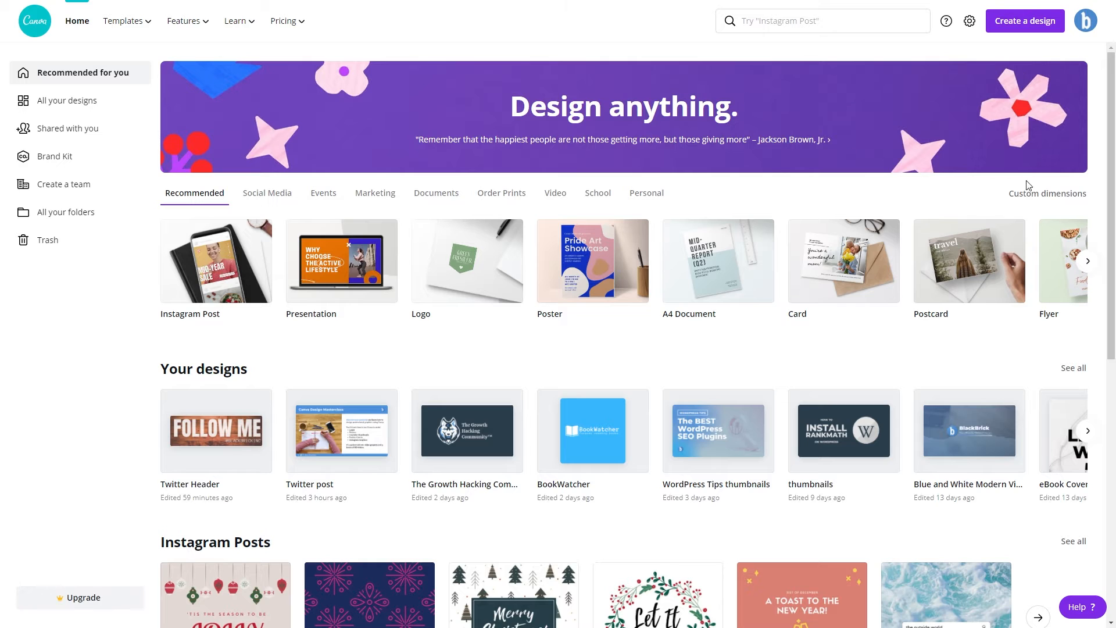
Create a new blank design with custom dimensions of 1920 × 1080 px.
click(1024, 25)
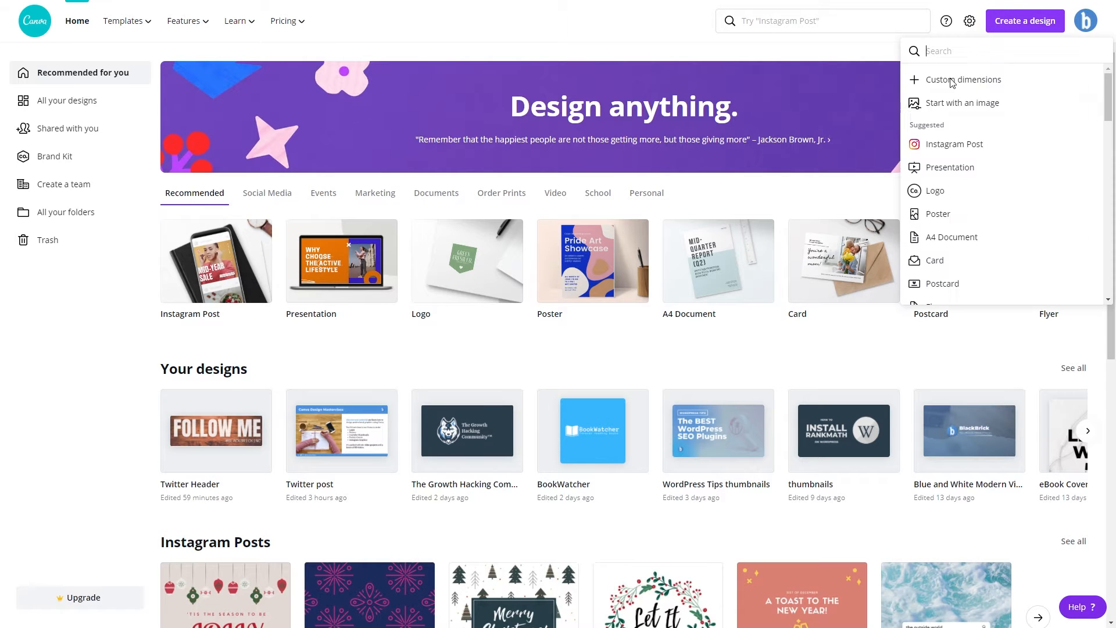
click(996, 87)
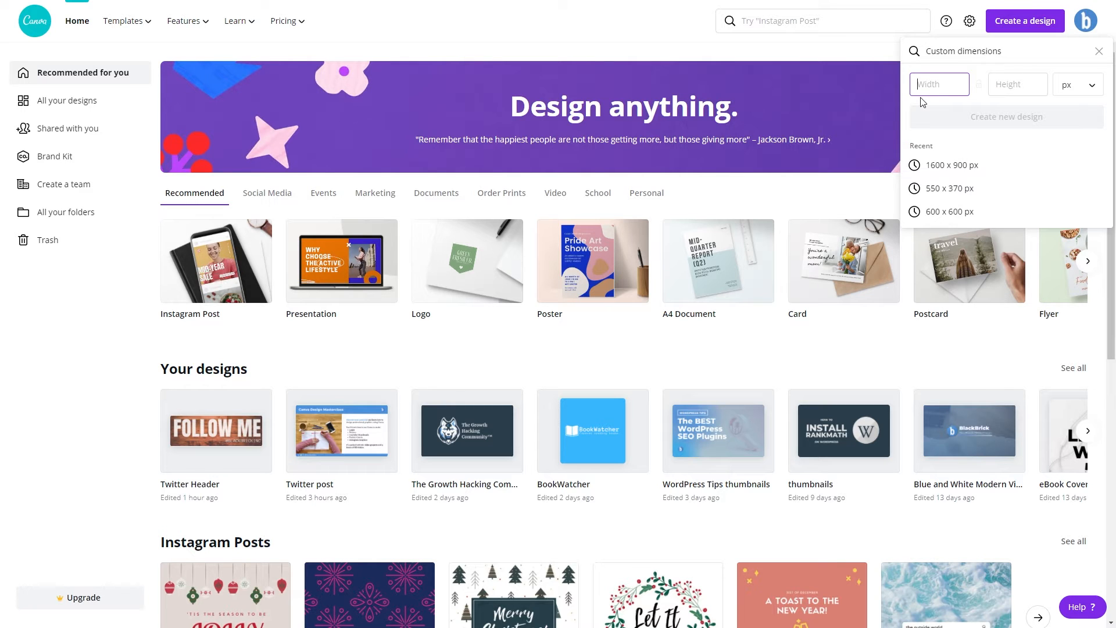
text(1920)
key(Tab)
text(1080)
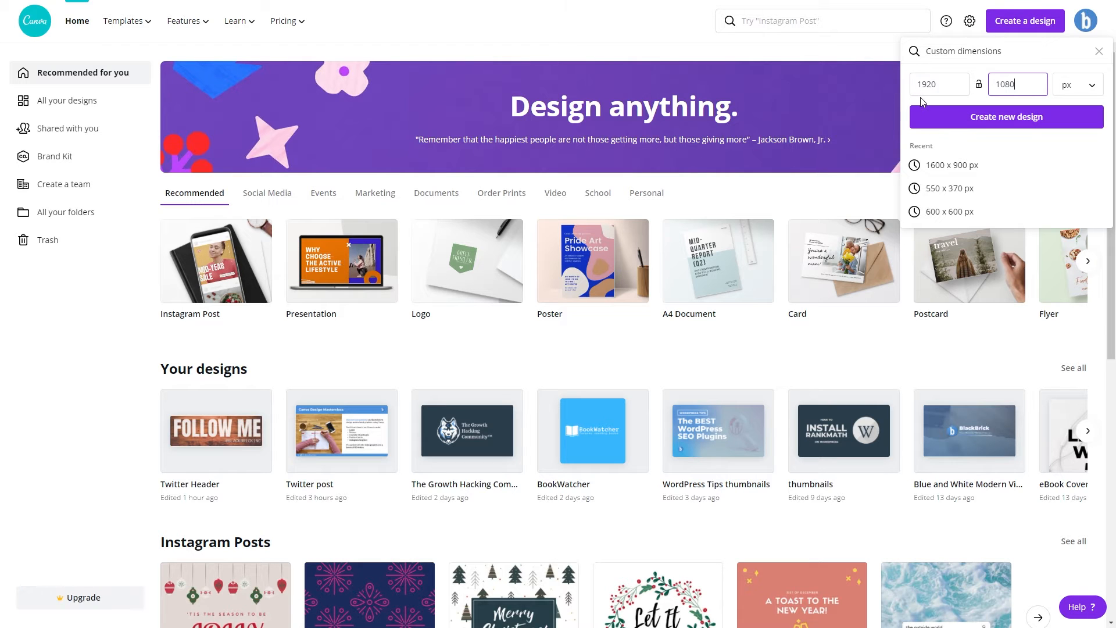
click(1078, 84)
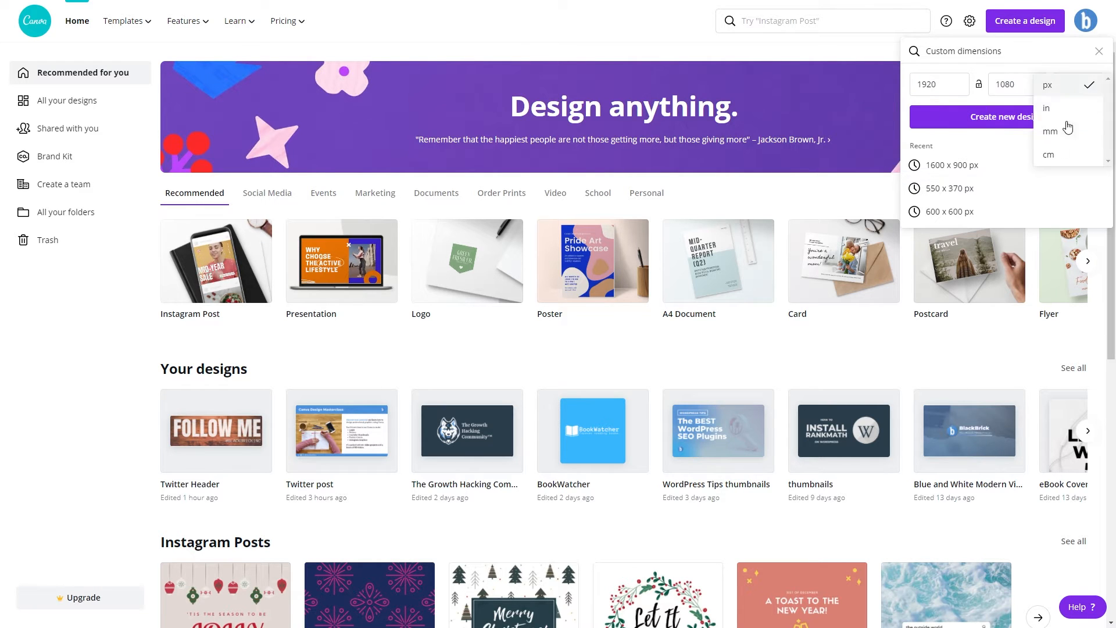
click(1066, 87)
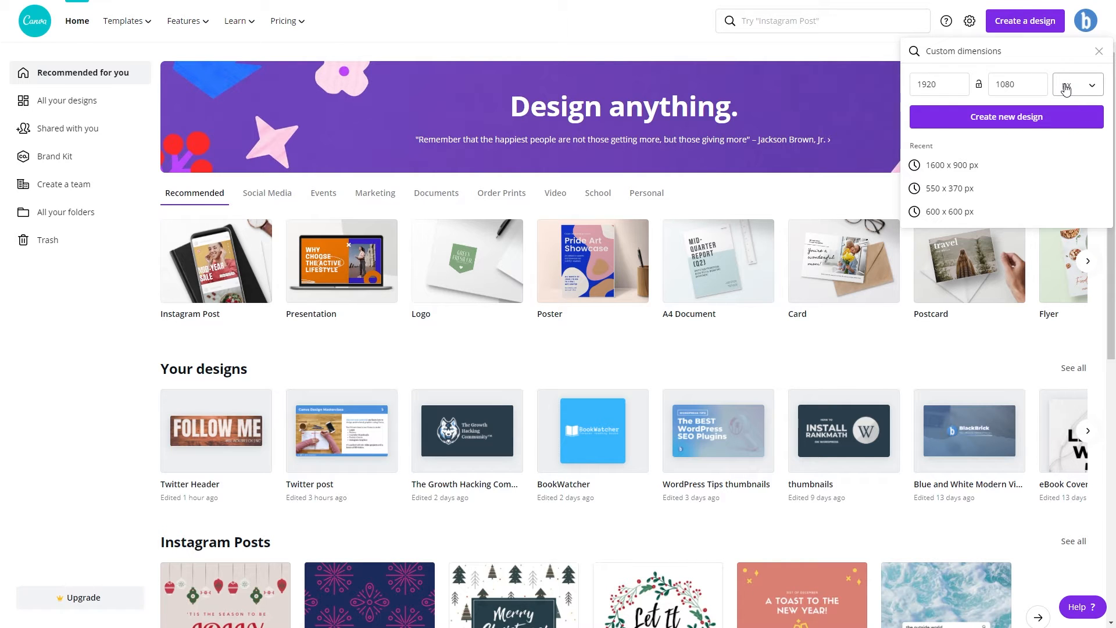
click(972, 124)
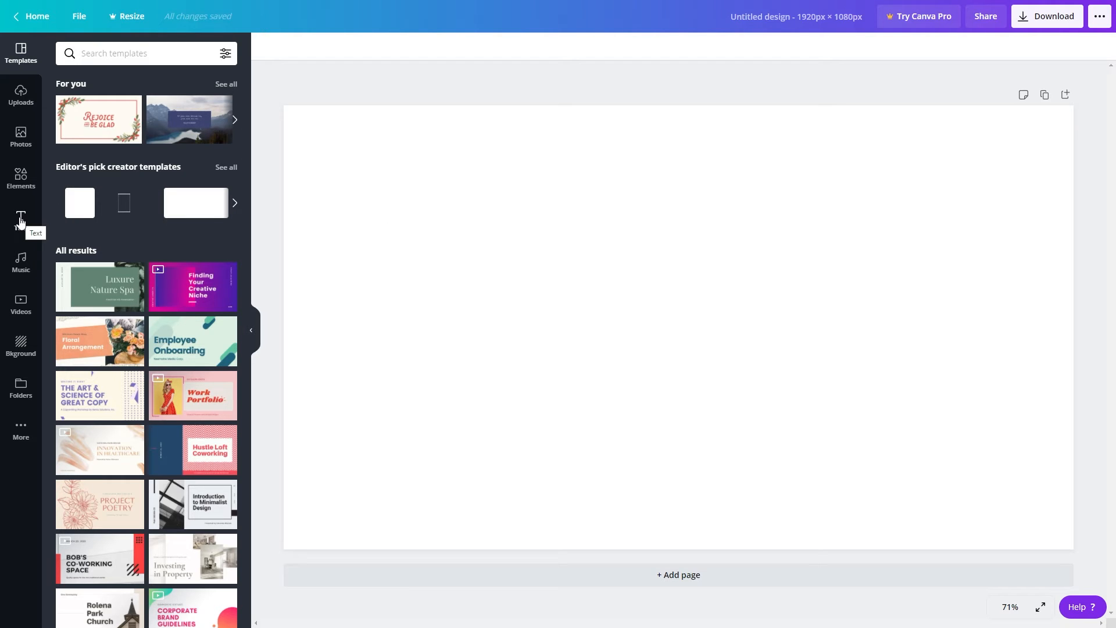
Browse the text styles and add a heading to the page reading "this is random text".
click(20, 221)
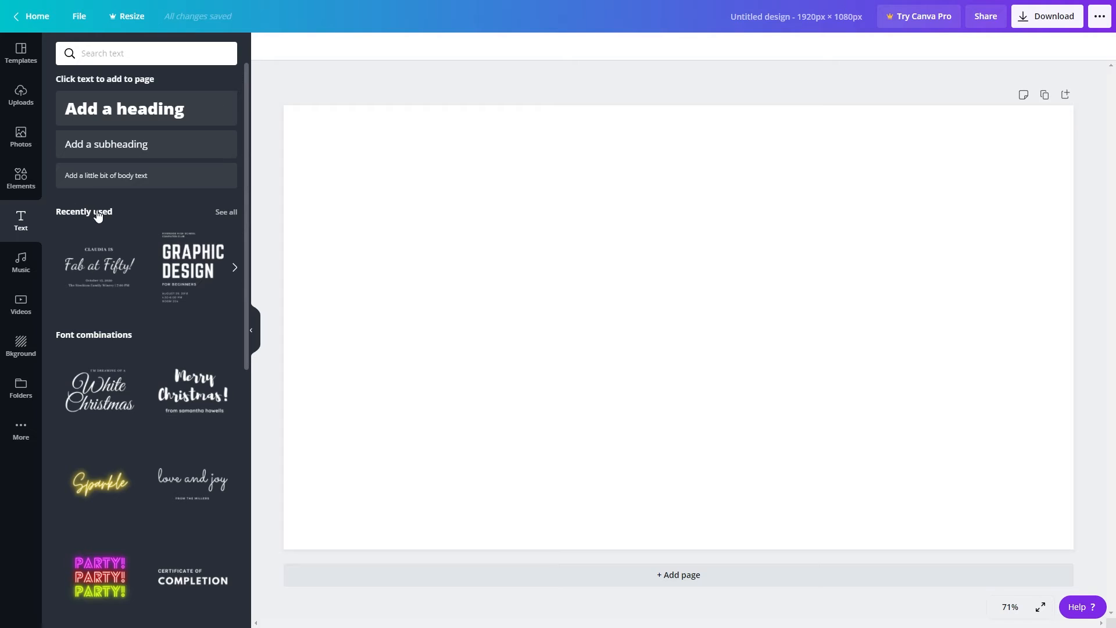
scroll(97, 215, down, 2)
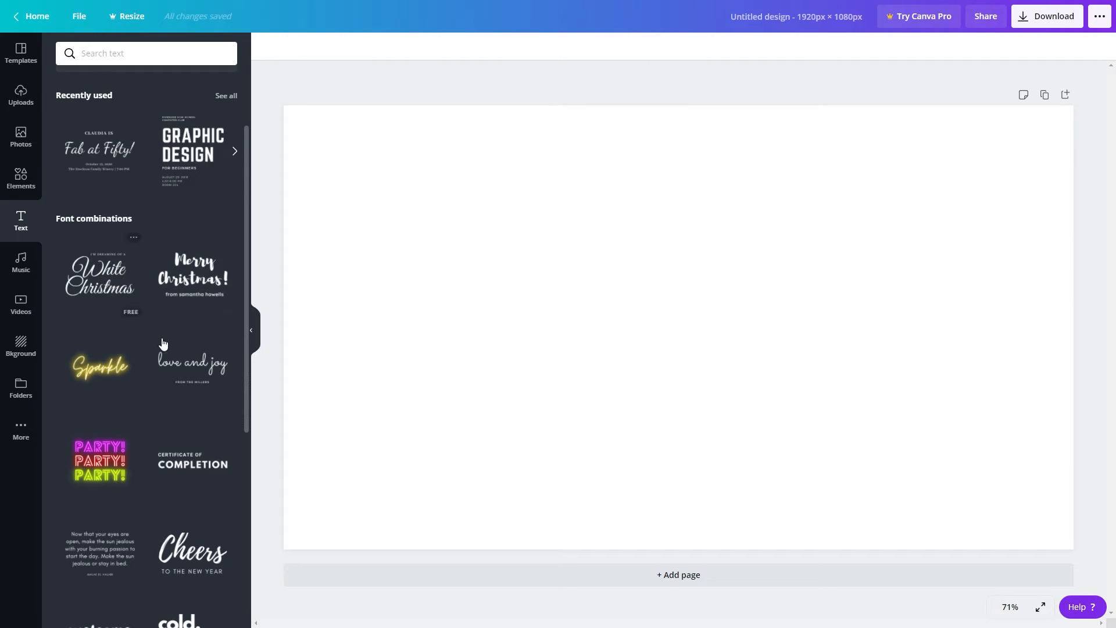
scroll(110, 309, down, 2)
scroll(110, 309, down, 8)
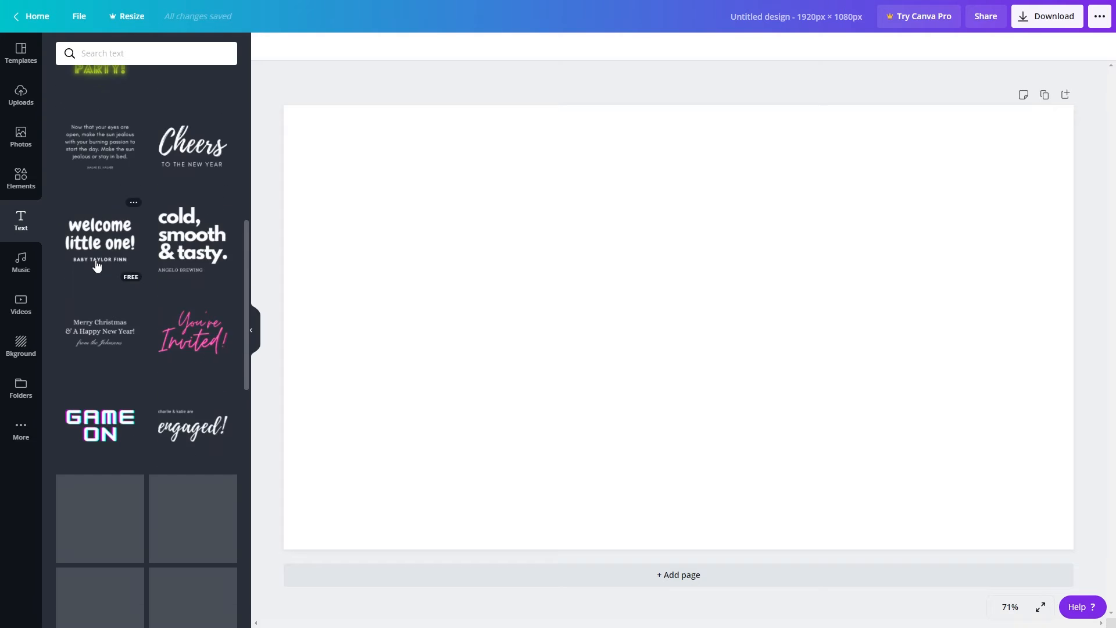
scroll(96, 265, down, 10)
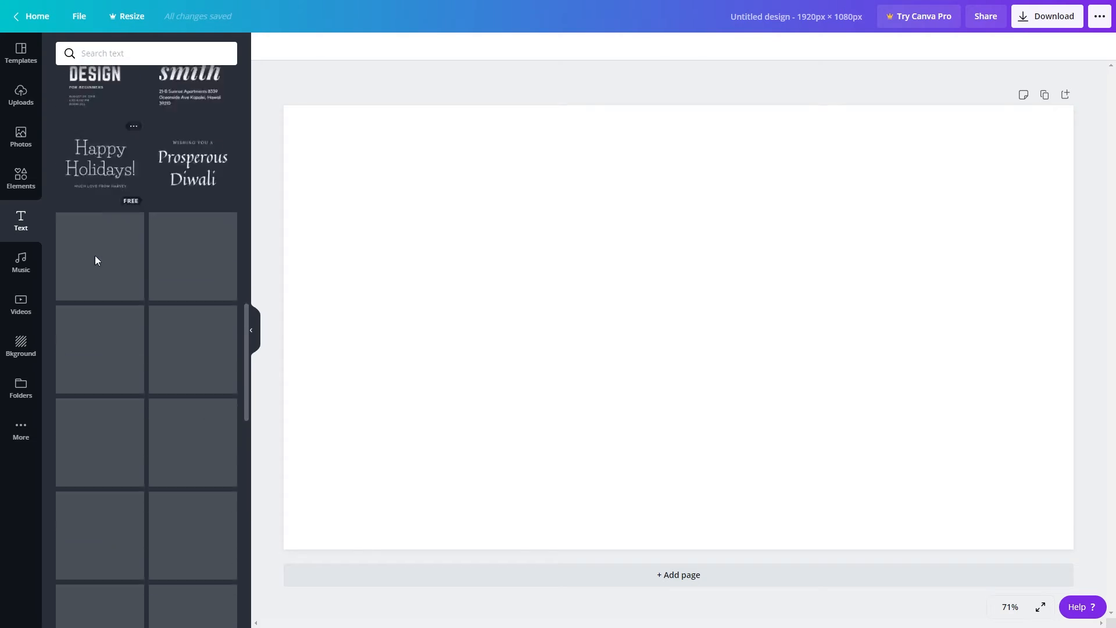
scroll(122, 290, up, 20)
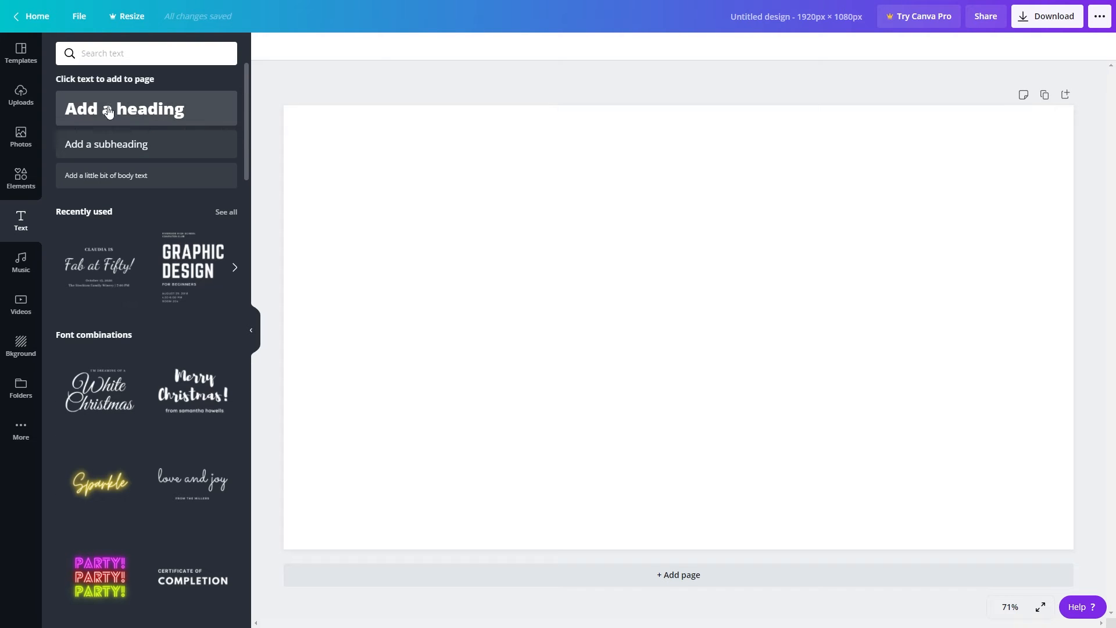
click(138, 118)
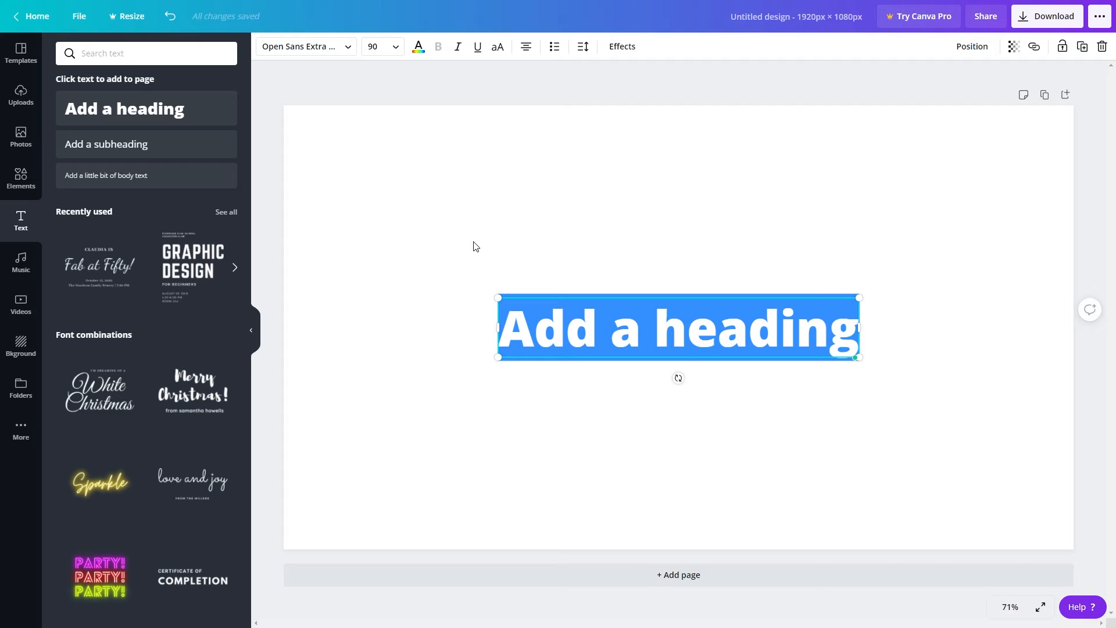
text(this is random text)
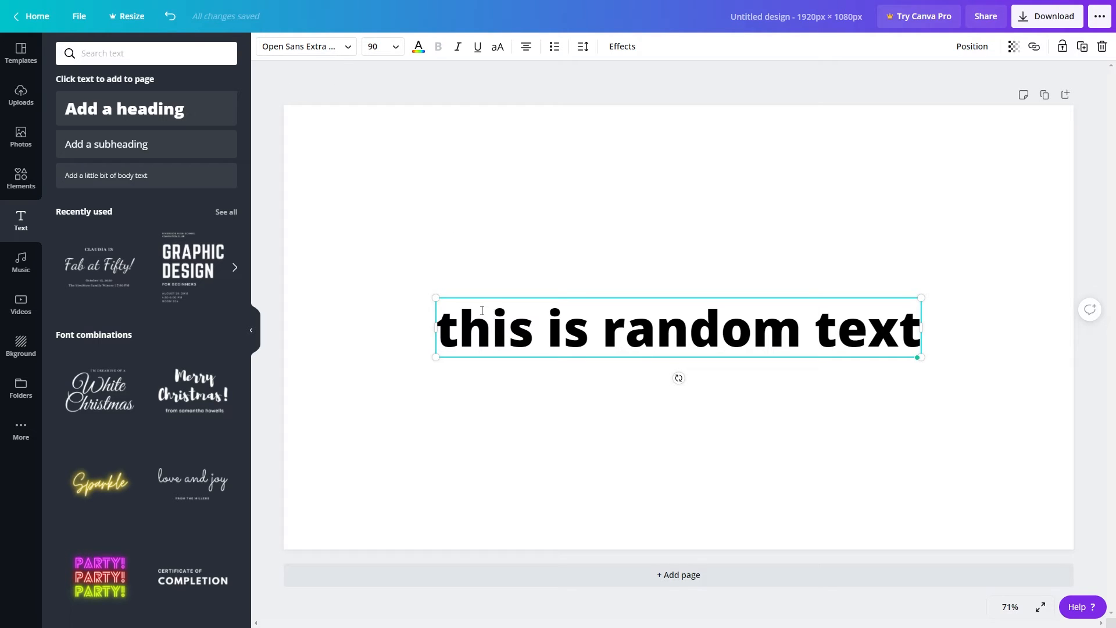
Change the heading's font to Merriweather.
click(320, 51)
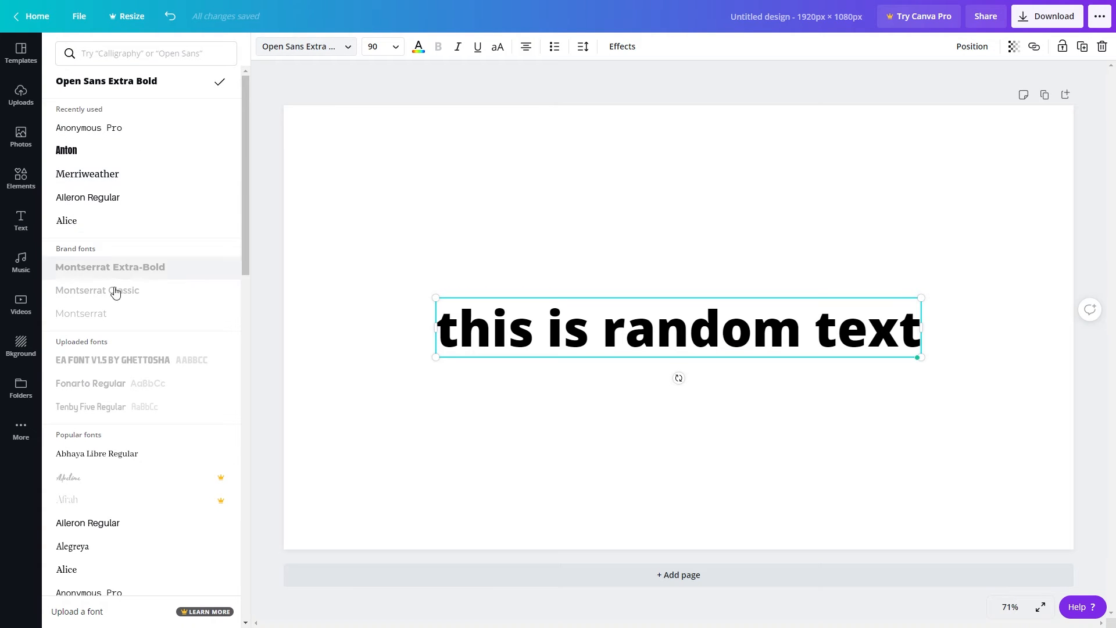
click(114, 179)
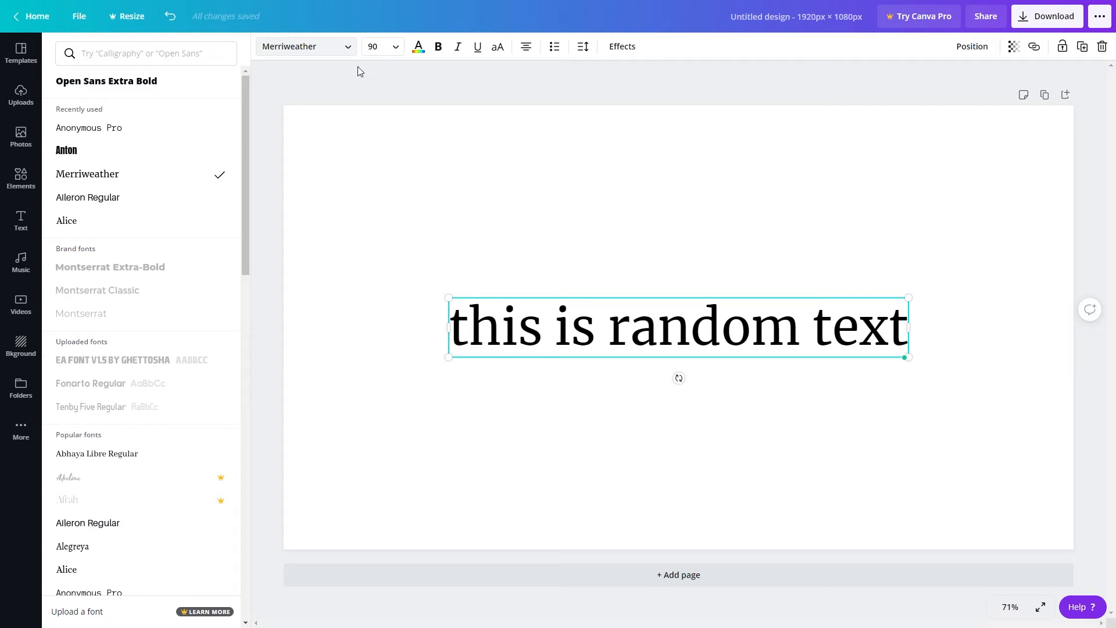
Look through the preset font sizes and set the heading's size to 1.
click(394, 50)
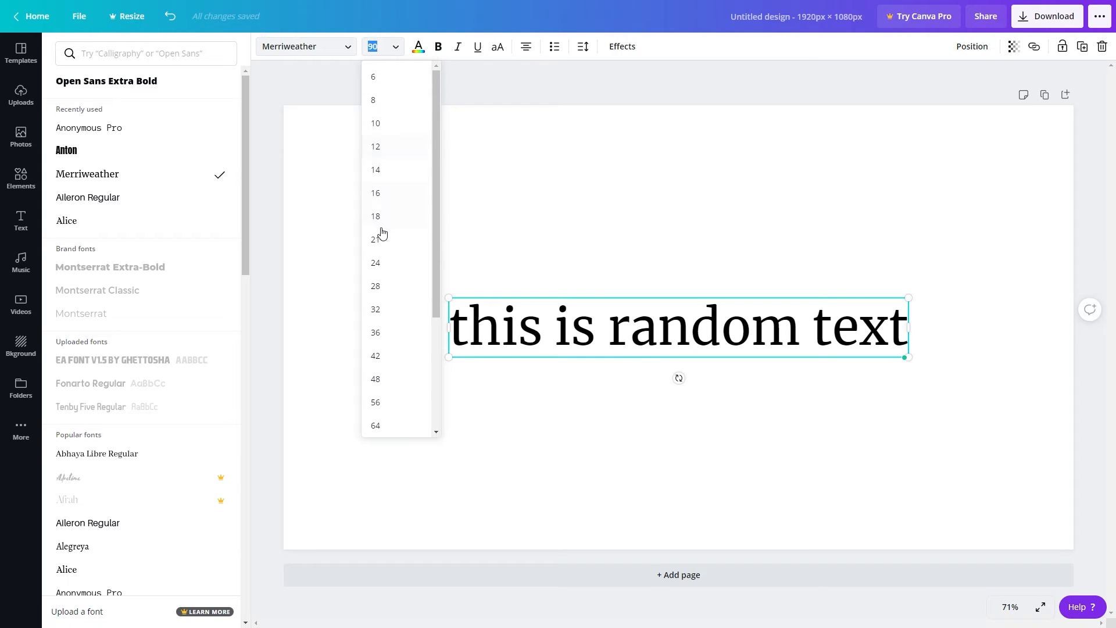
scroll(404, 204, down, 3)
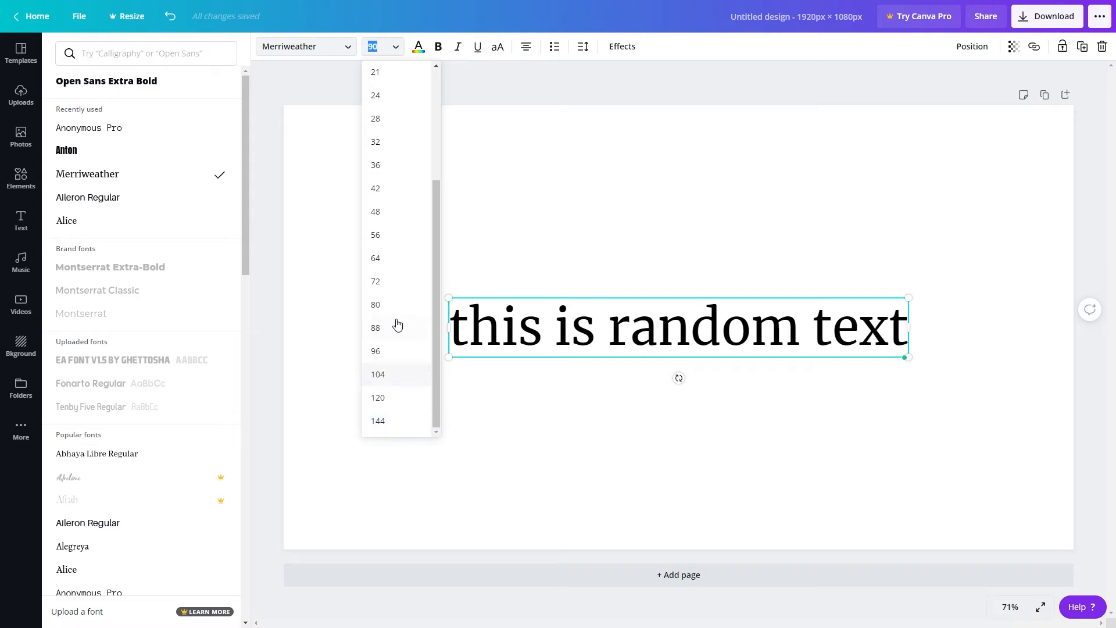
scroll(394, 326, up, 3)
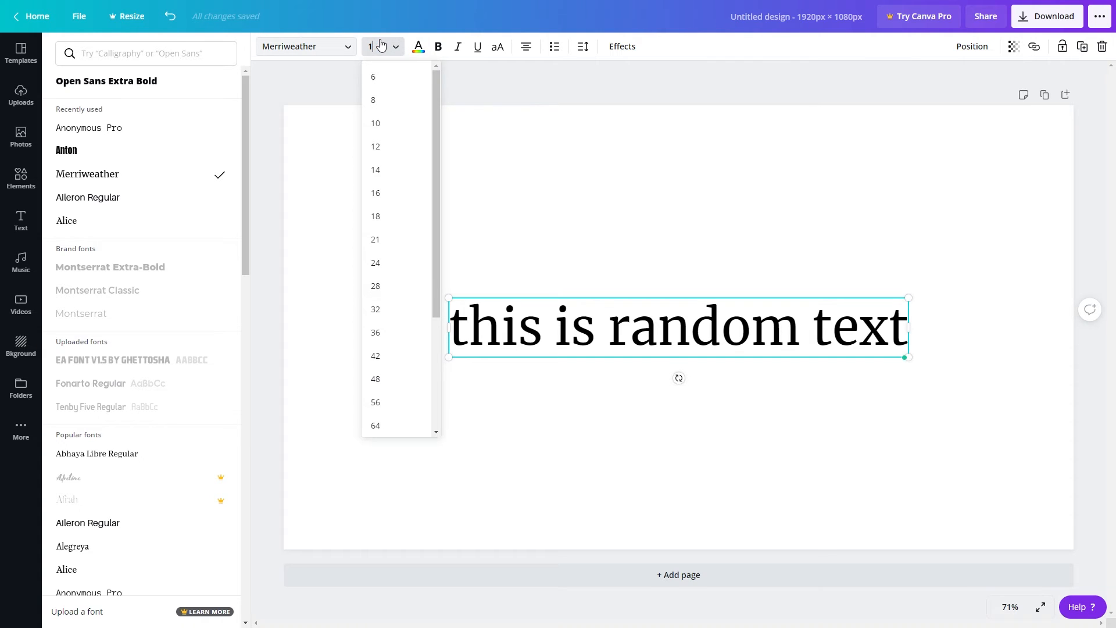
key(Return)
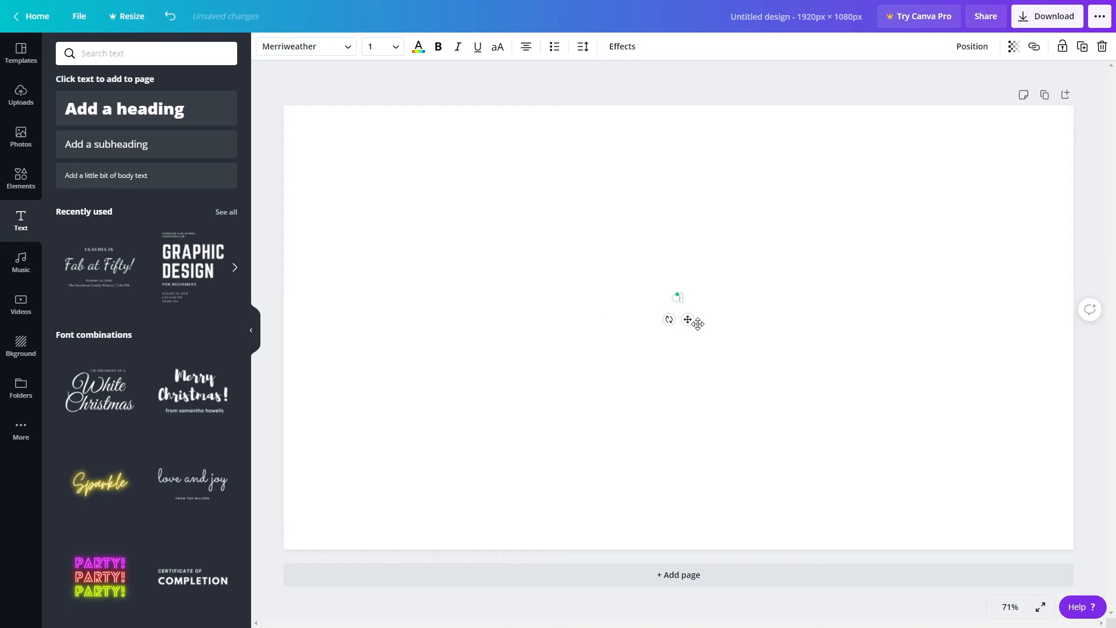
click(734, 335)
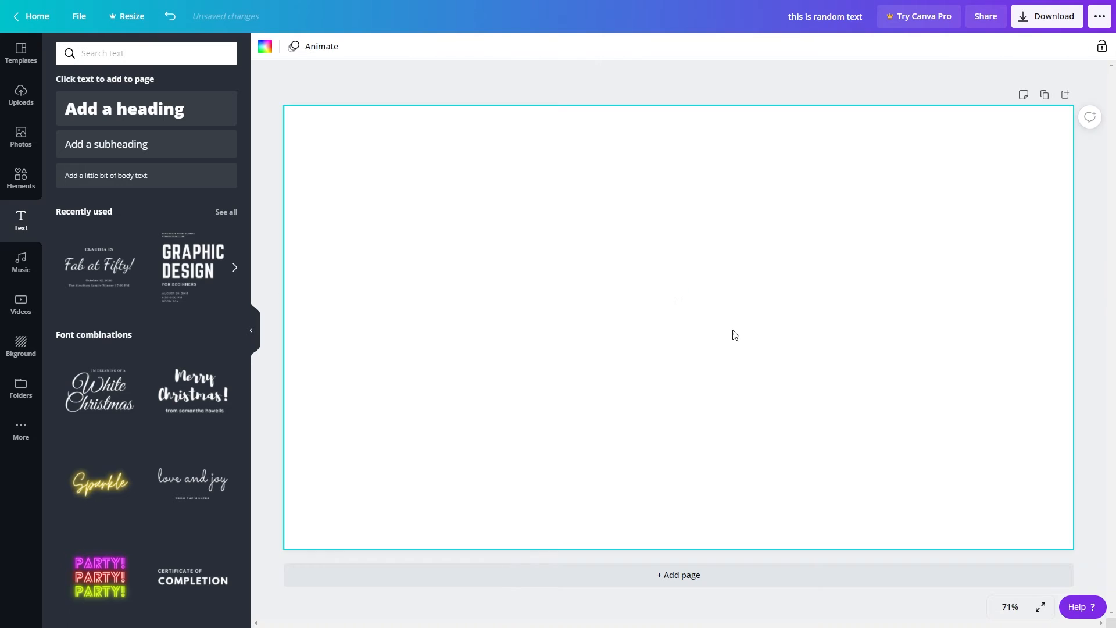
Select the tiny heading in the middle of the page and set its font size to 50.
click(681, 299)
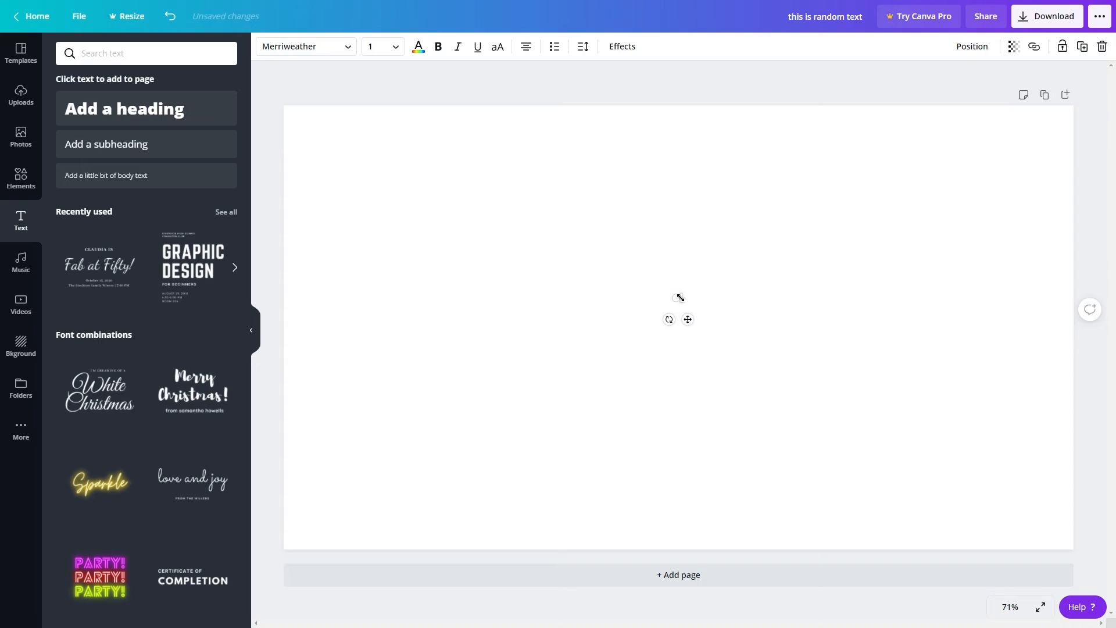
click(385, 50)
key(Return)
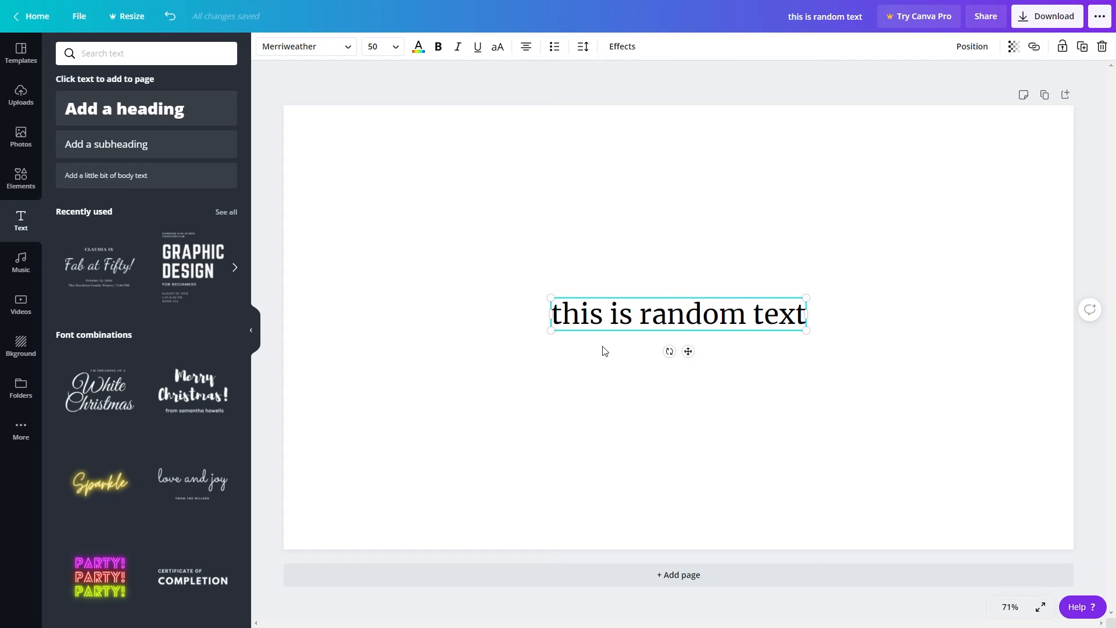
Try a custom dark brown on the heading text and settle on light green from the default colors.
click(419, 51)
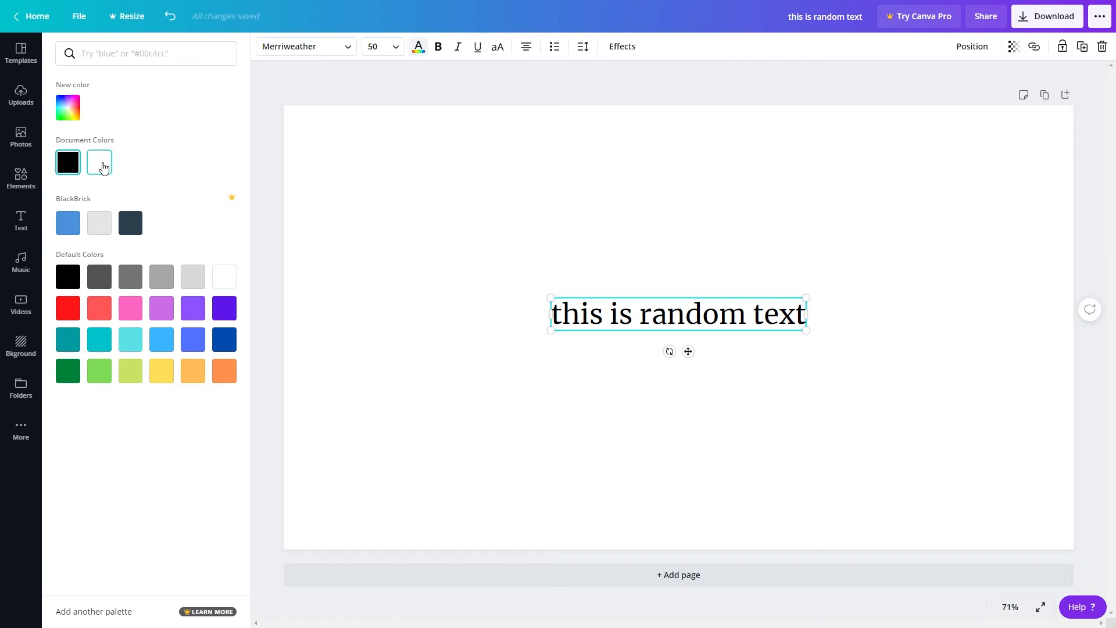
click(58, 112)
drag(107, 175, 154, 175)
click(155, 100)
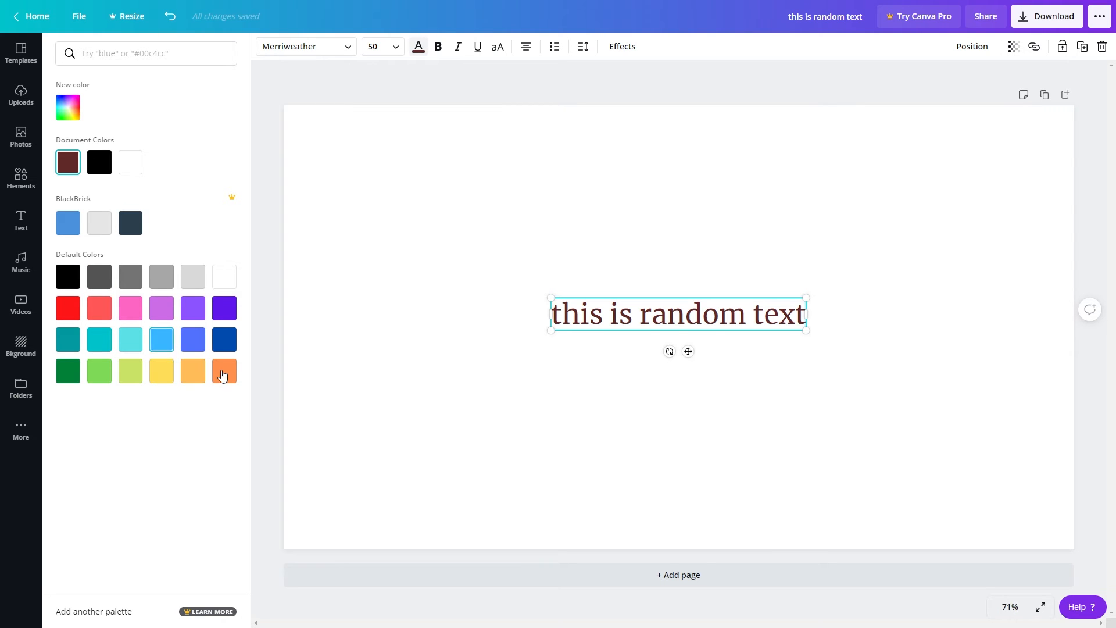
click(95, 377)
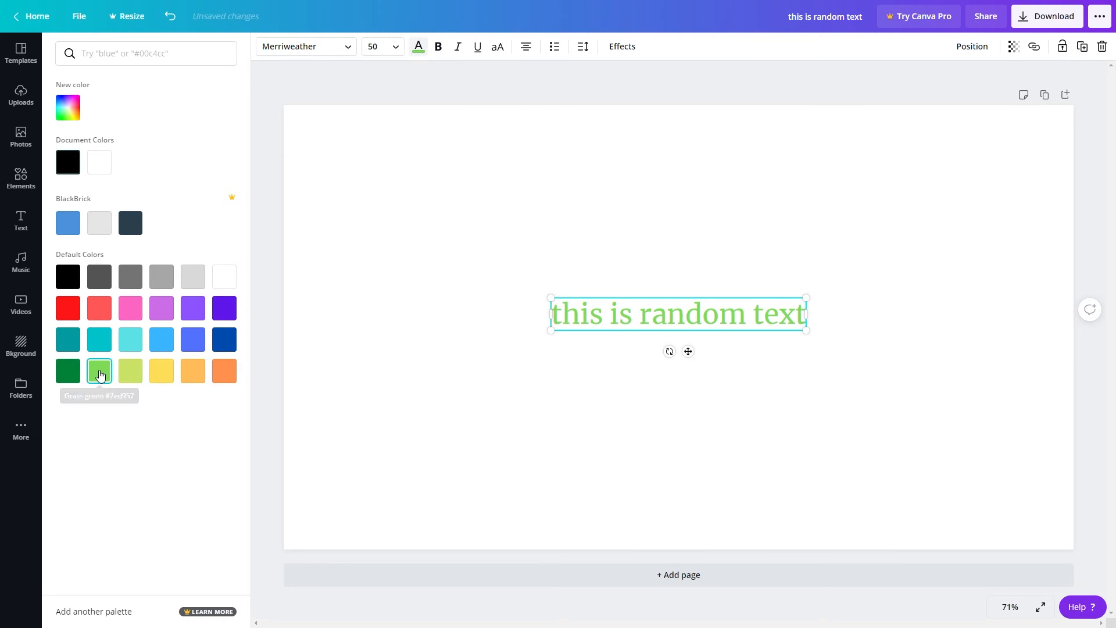
click(753, 419)
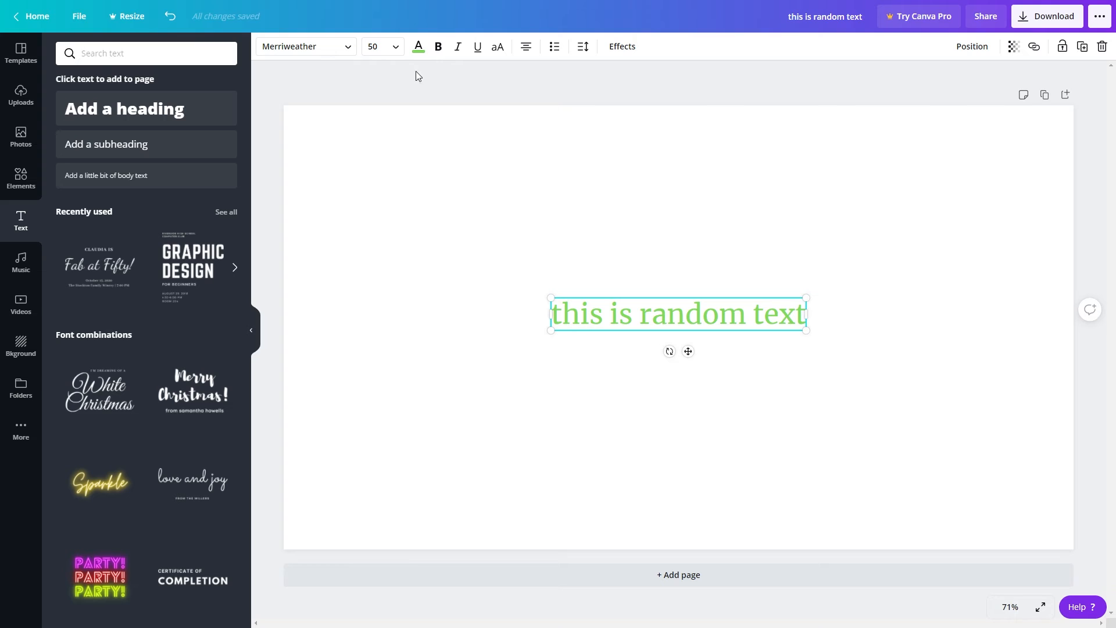
Format the heading text as bold, italic and underlined.
click(439, 51)
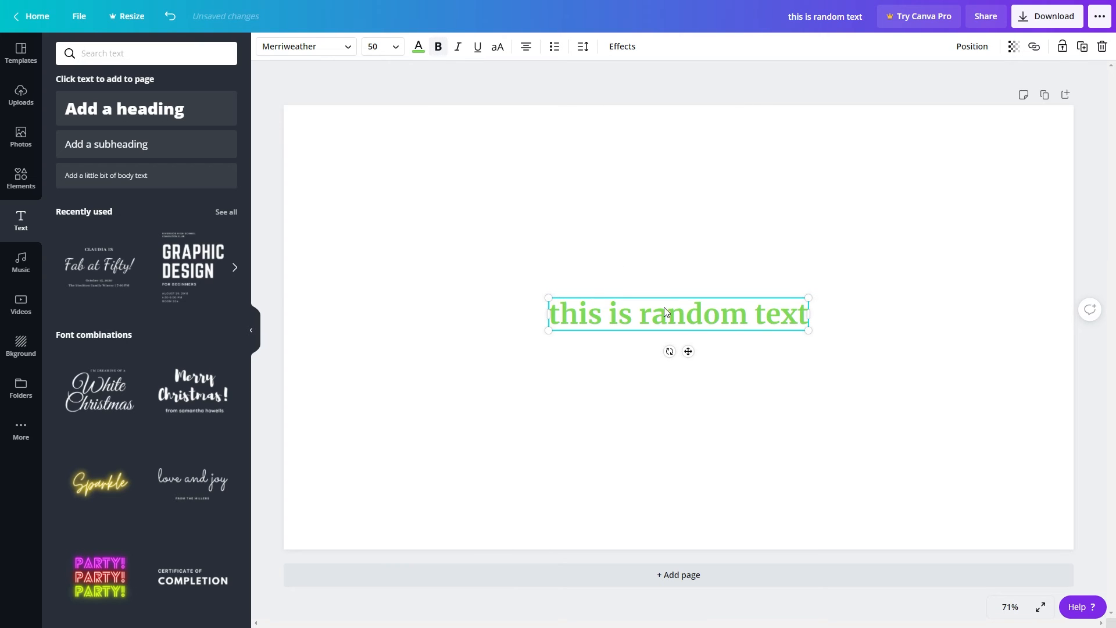
click(460, 51)
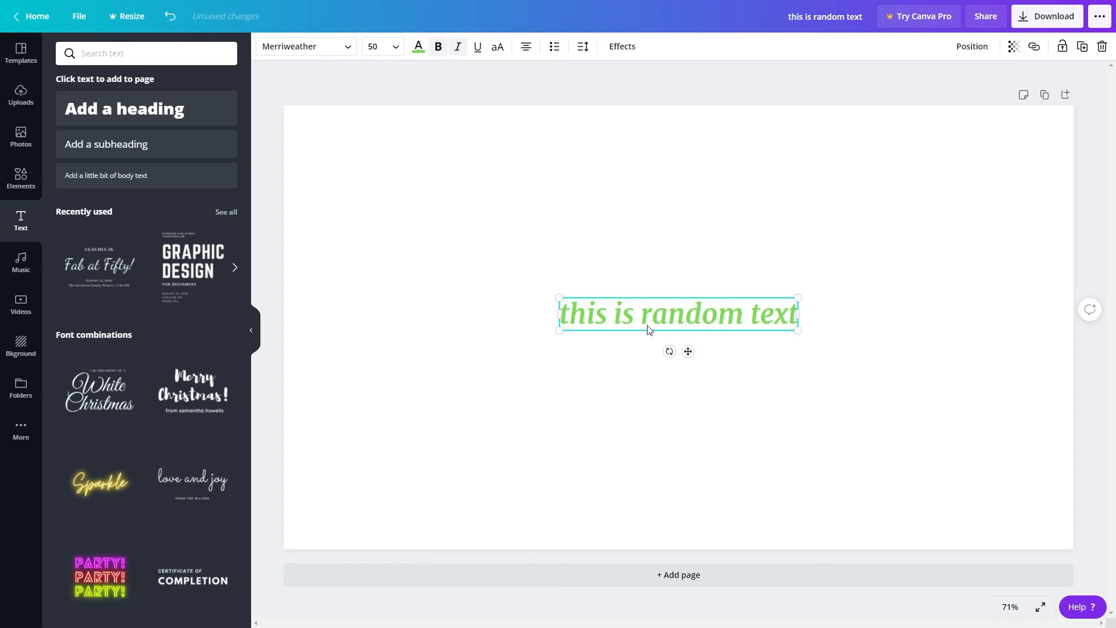
click(479, 52)
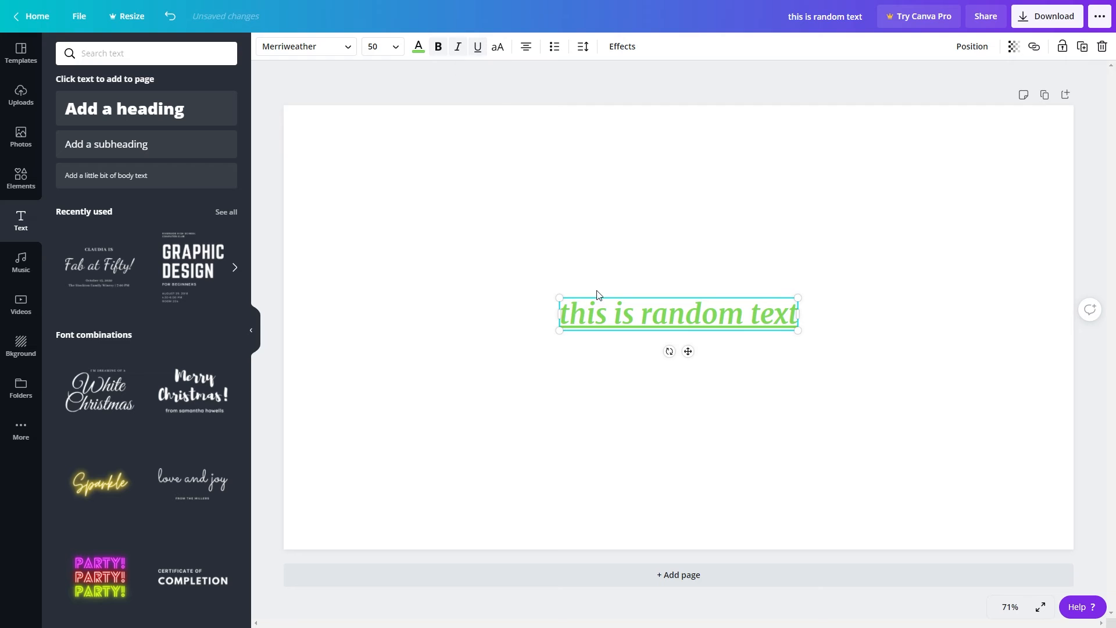
Toggle the heading's uppercase style on and back off, and set its text alignment to right.
click(497, 52)
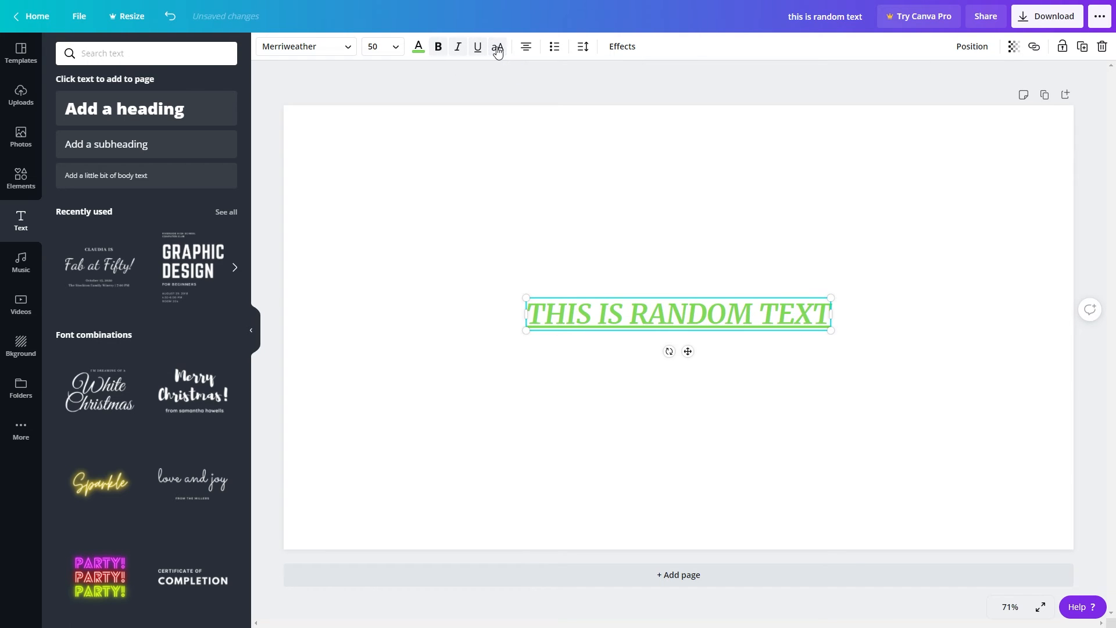
click(498, 53)
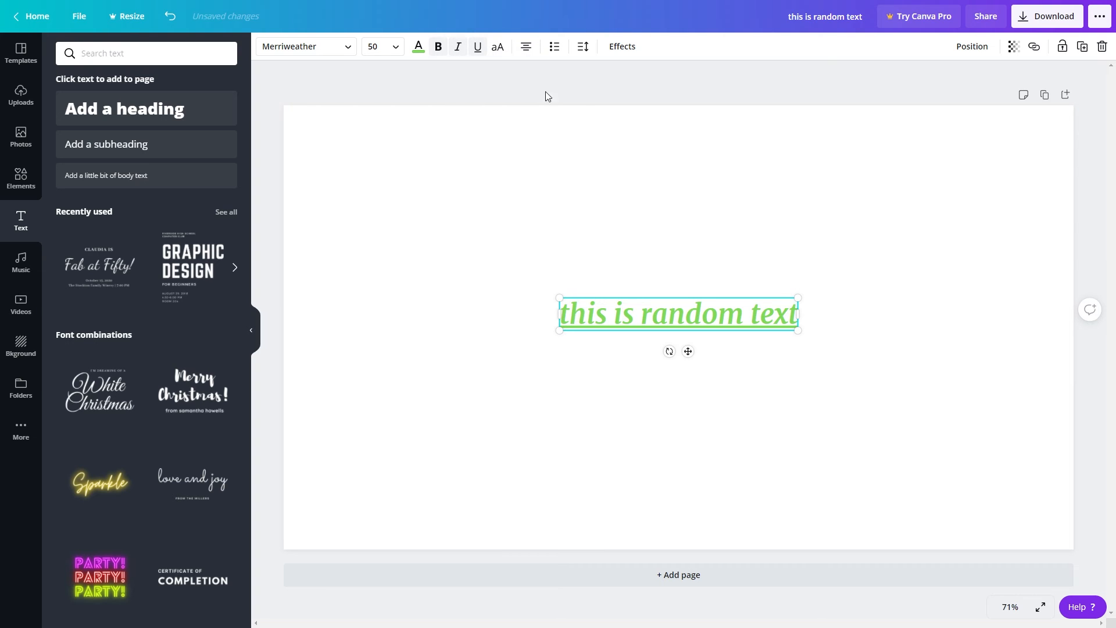
click(526, 49)
click(528, 49)
Try bulleted list formatting on the heading and cycle the list style back to none.
click(556, 49)
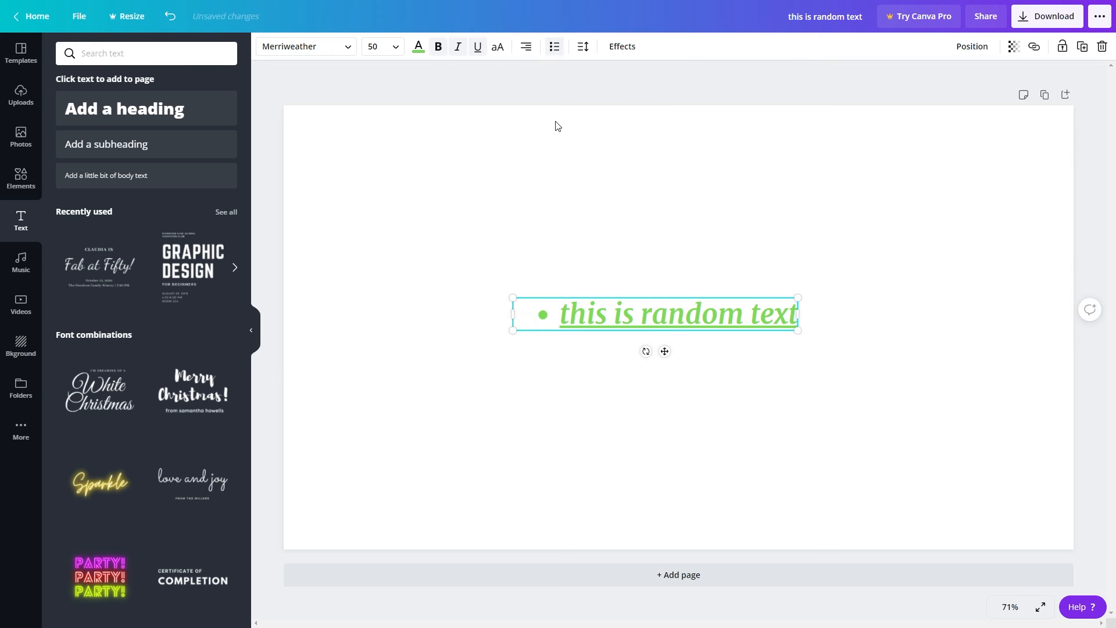
click(555, 50)
click(554, 48)
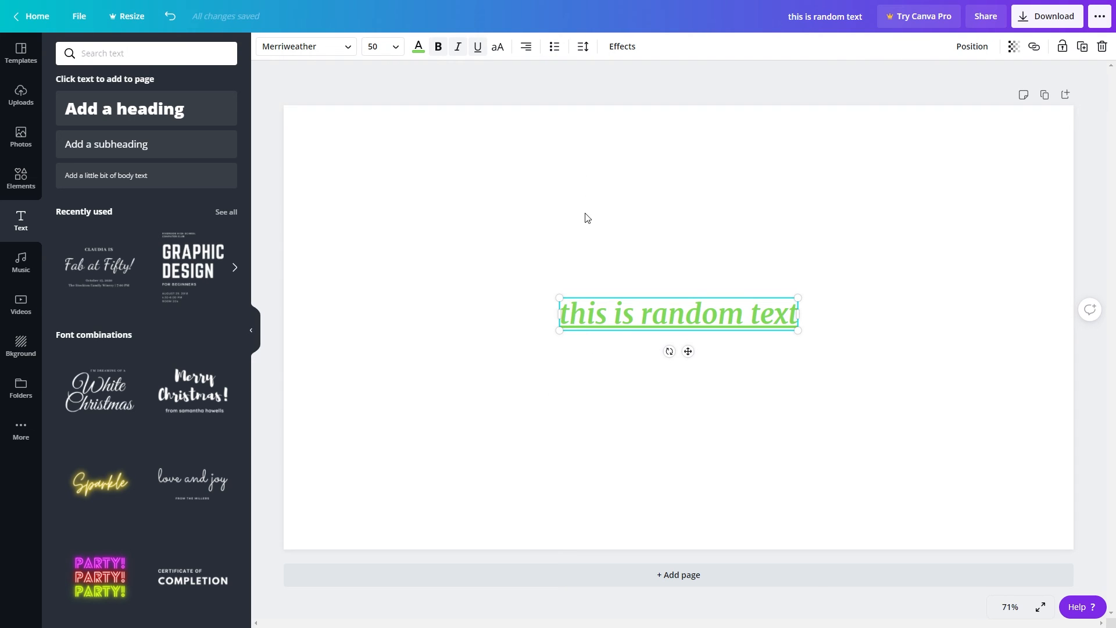
Set the heading's letter spacing to 200.
click(583, 48)
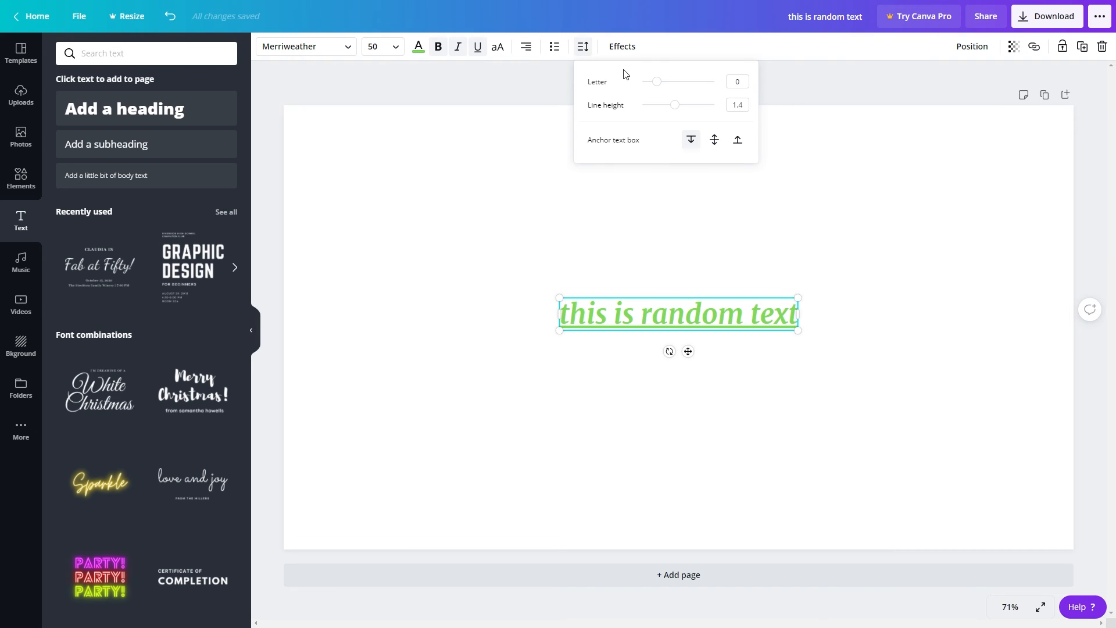
mouse_move(657, 82)
mouse_down()
mouse_move(705, 82)
mouse_move(642, 82)
mouse_move(670, 81)
mouse_up()
click(741, 81)
text(200)
key(Return)
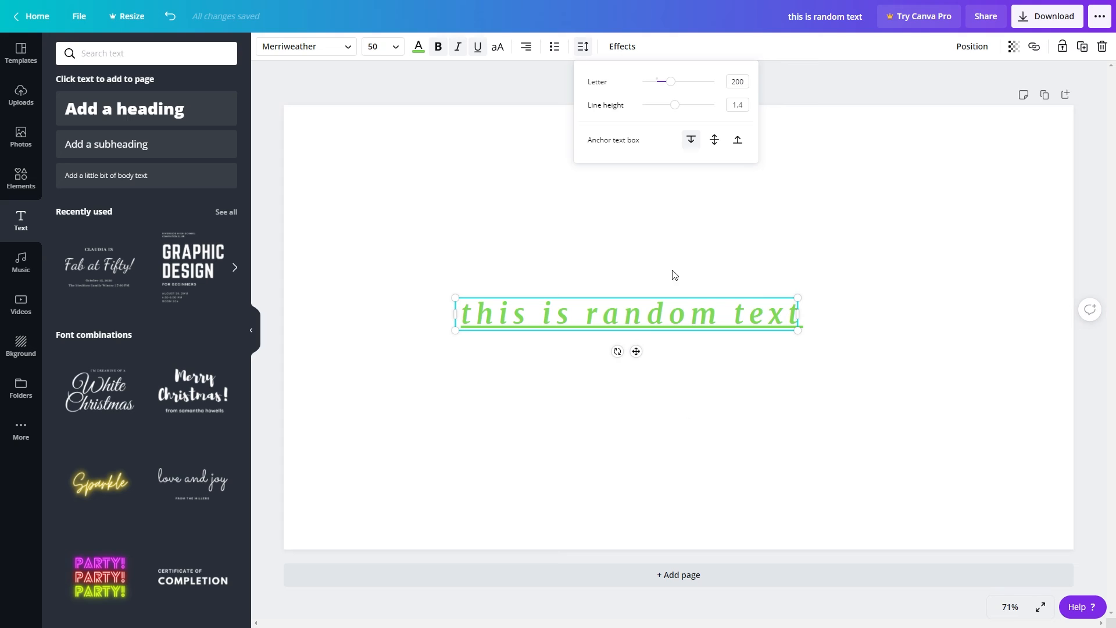
Break the heading onto a second line before the word "text" and set its line height to 2.5.
double_click(735, 319)
click(737, 321)
key(Return)
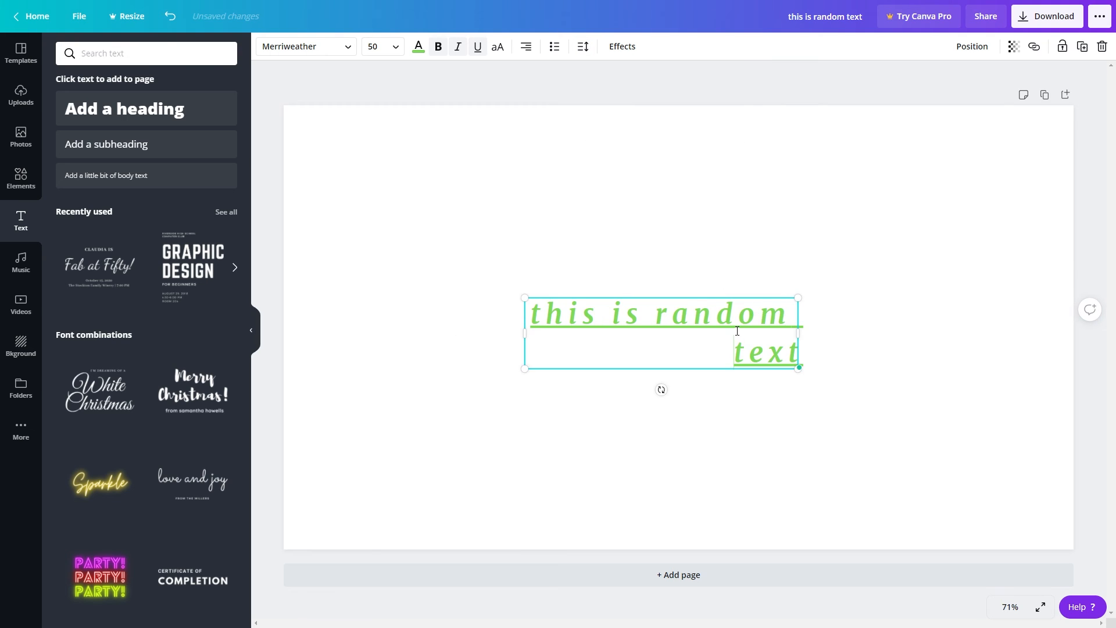
click(583, 47)
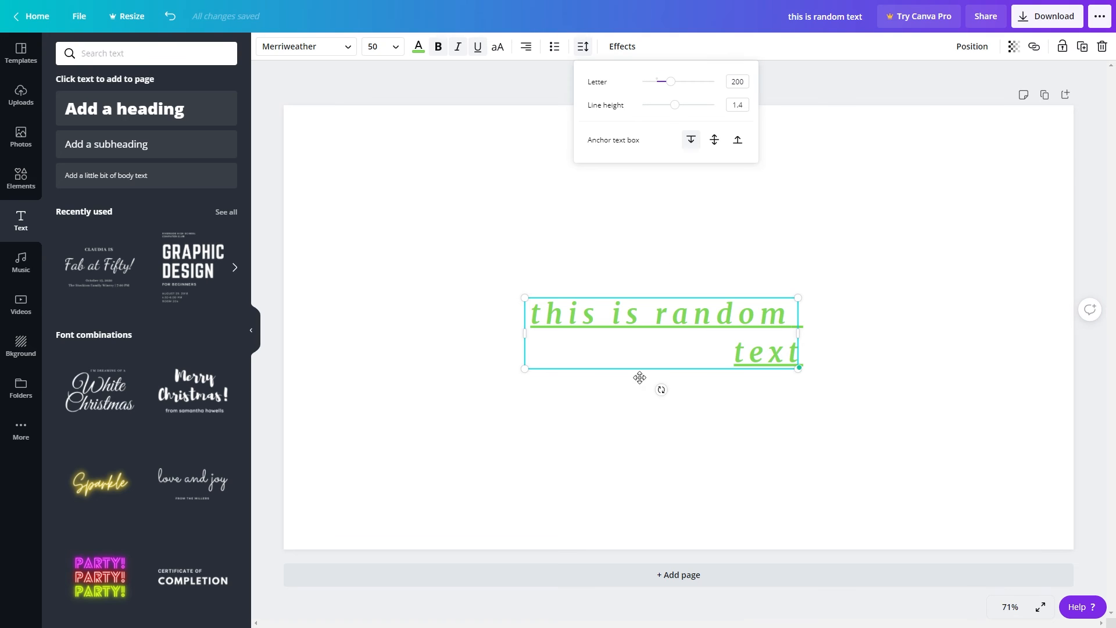
drag(673, 105, 752, 126)
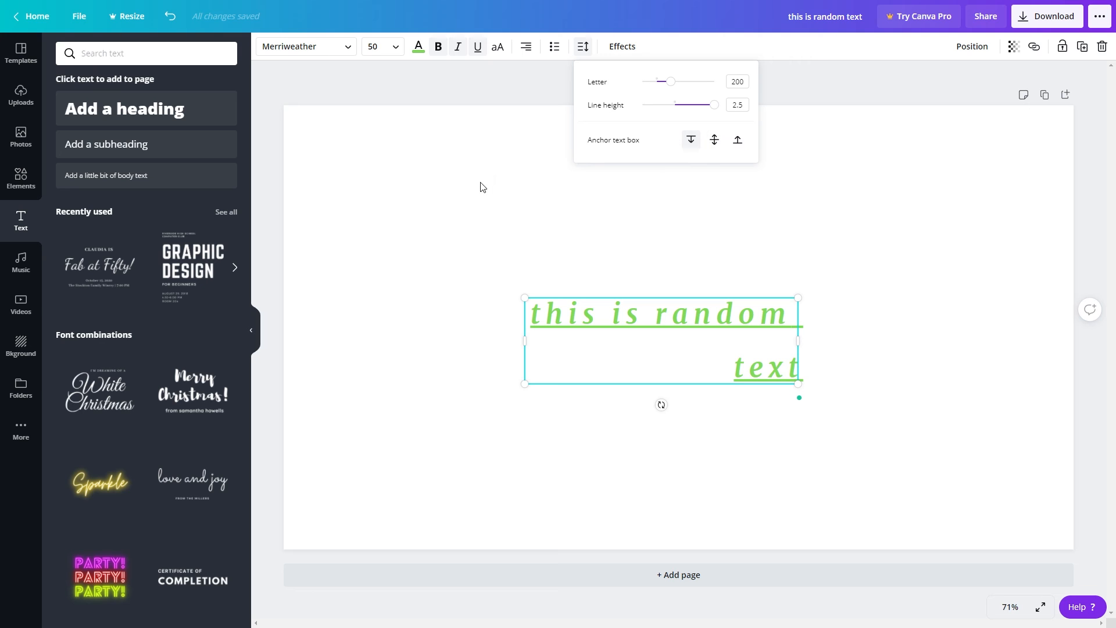
click(482, 212)
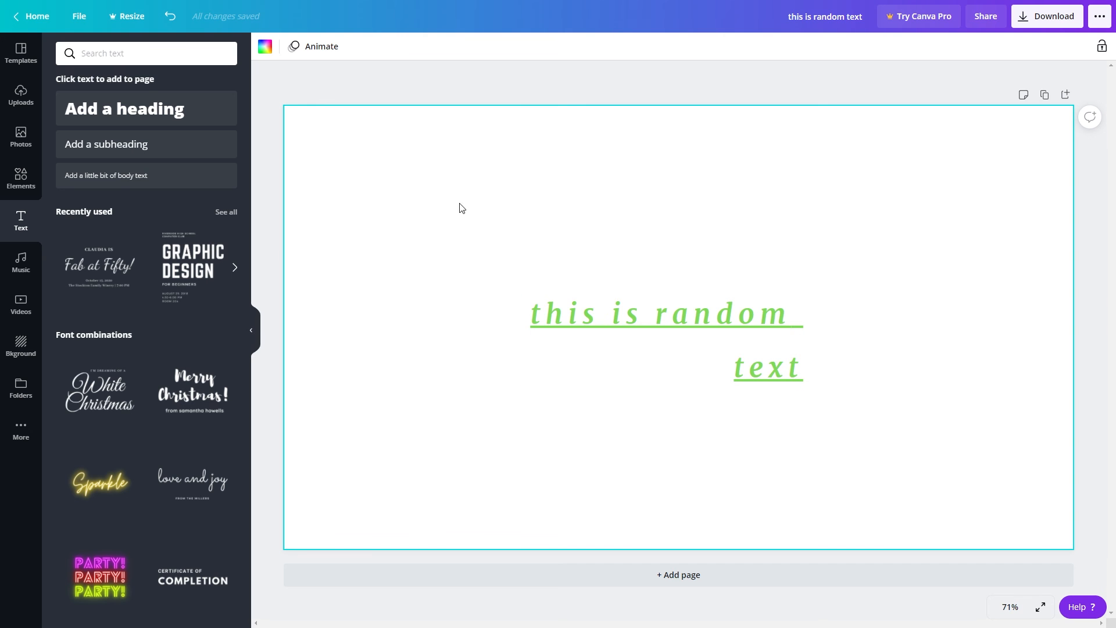
Add the "cold, smooth & tasty." font combination to the page and arrange it beside the green heading without overlap.
scroll(104, 221, down, 10)
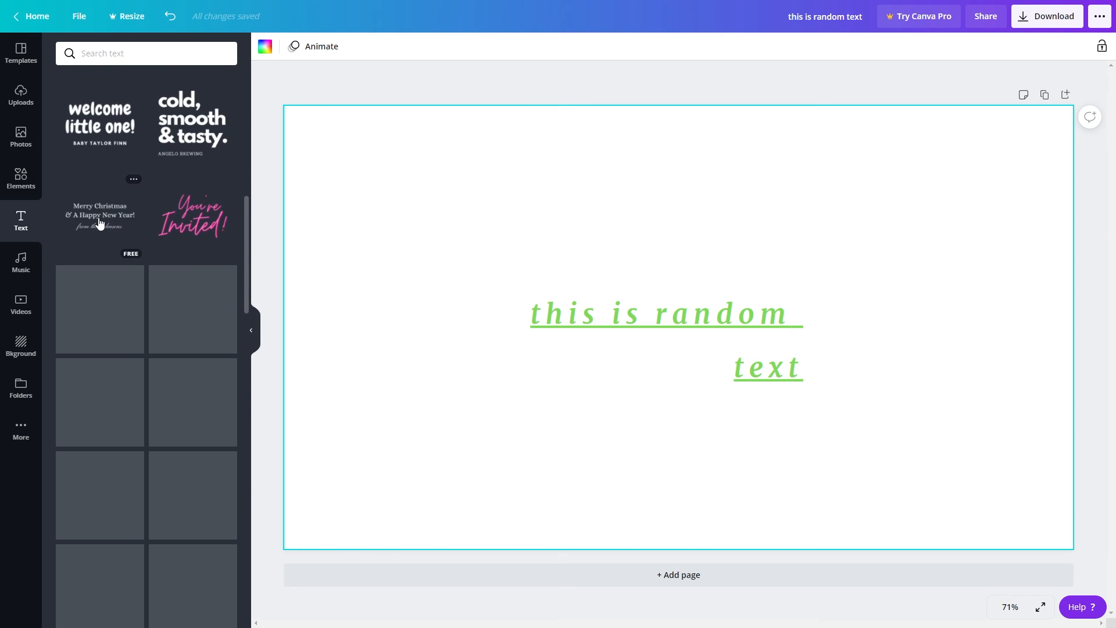
scroll(105, 232, up, 3)
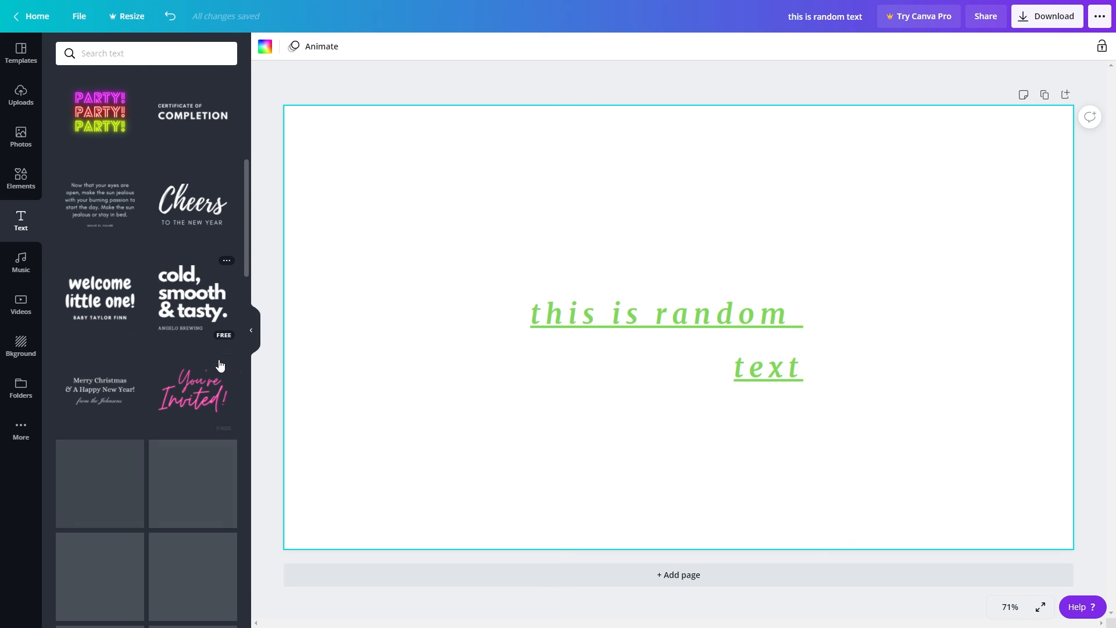
click(188, 299)
drag(653, 324, 396, 341)
click(482, 303)
double_click(482, 302)
click(312, 303)
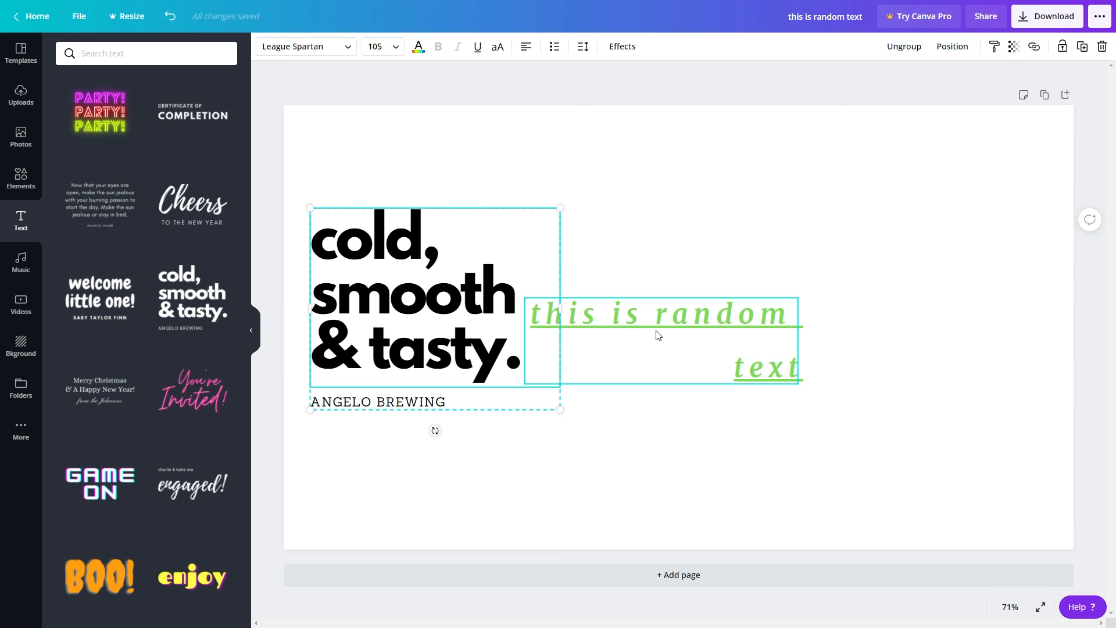
drag(659, 336, 848, 249)
drag(432, 270, 560, 275)
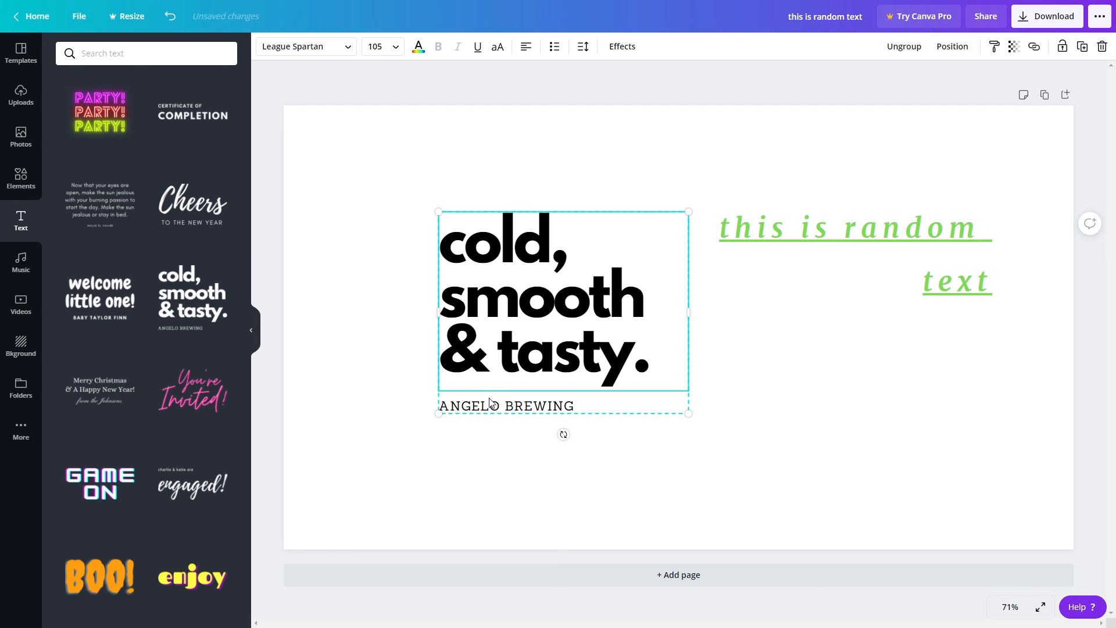
Set the "ANGELO BREWING" subtitle's font to Anton and its color to the document's green.
click(504, 409)
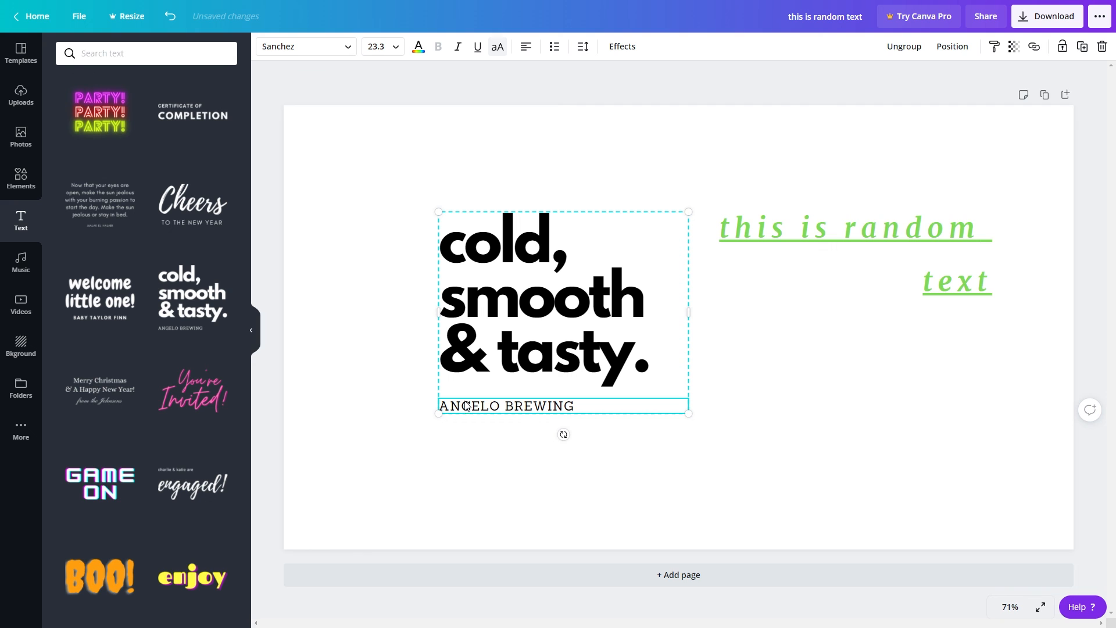
click(306, 46)
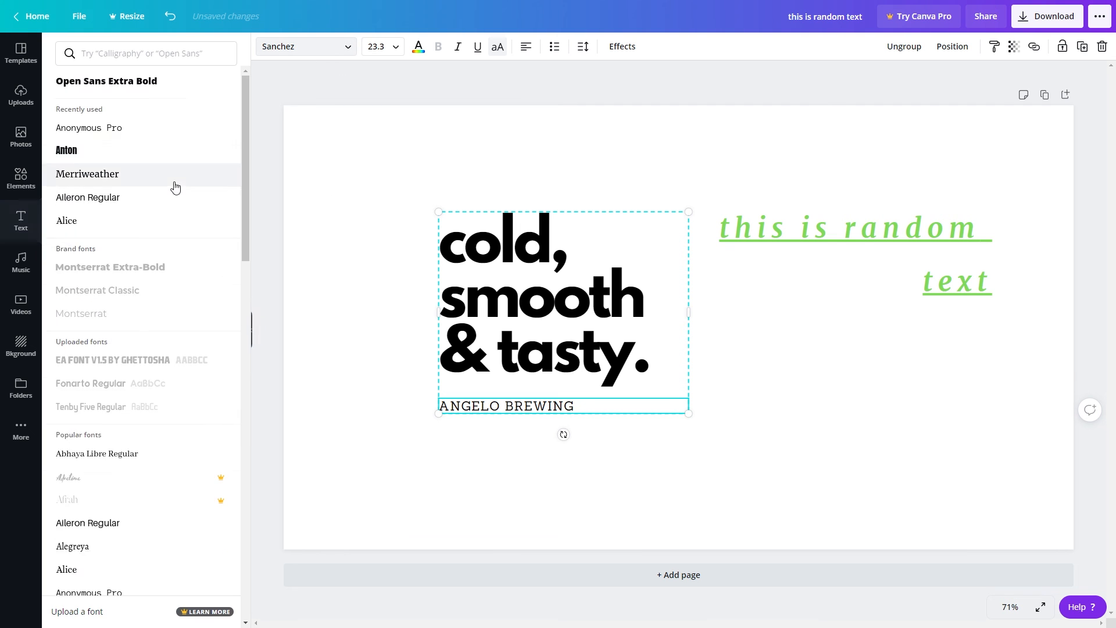
click(74, 226)
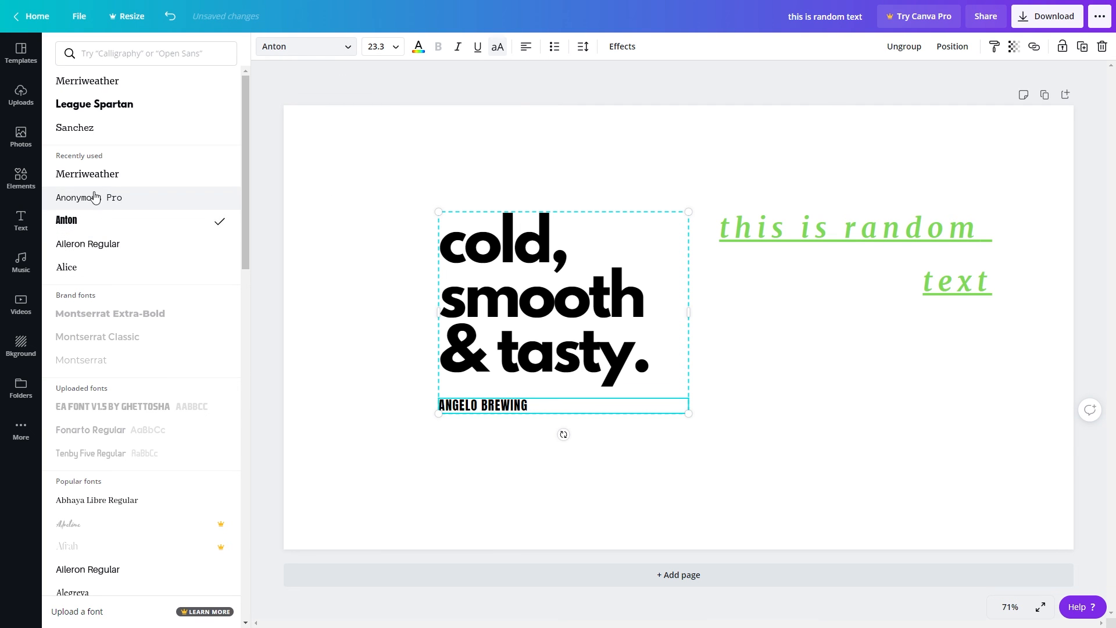
click(418, 47)
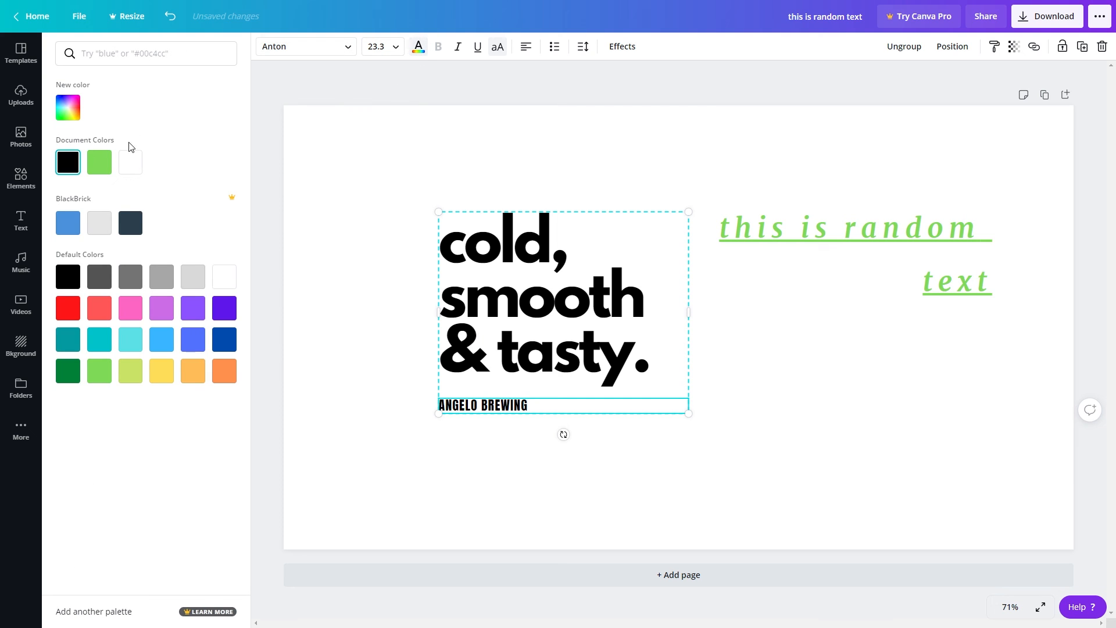
click(100, 163)
Make the "ANGELO BREWING" subtitle italic and underlined, with a font size of 48.
click(458, 47)
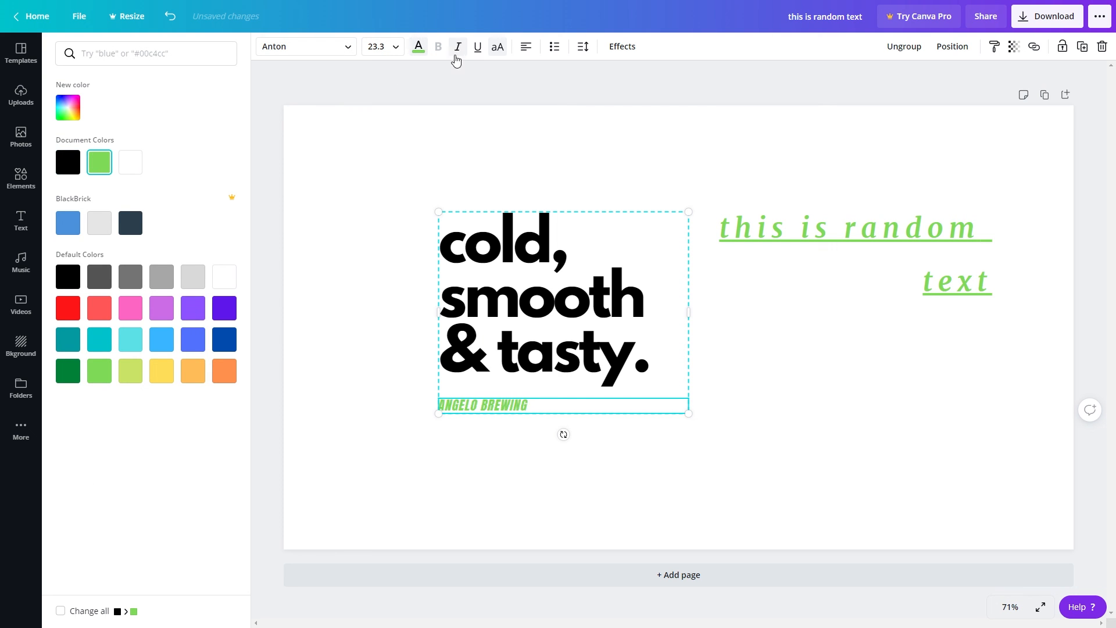
click(478, 48)
click(377, 47)
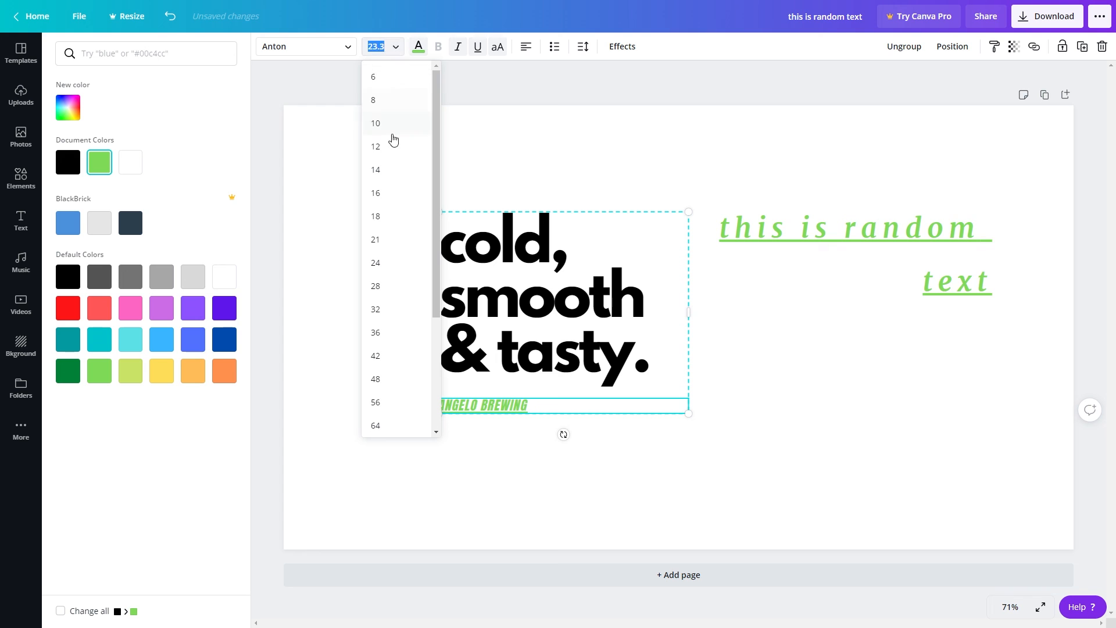
click(402, 382)
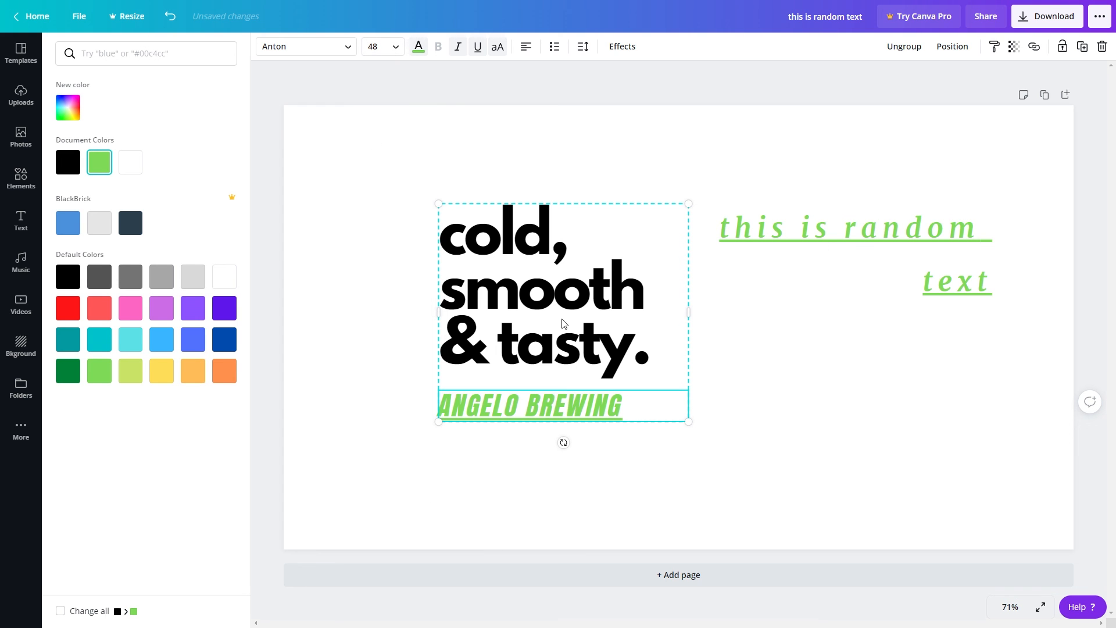
key(Escape)
click(402, 428)
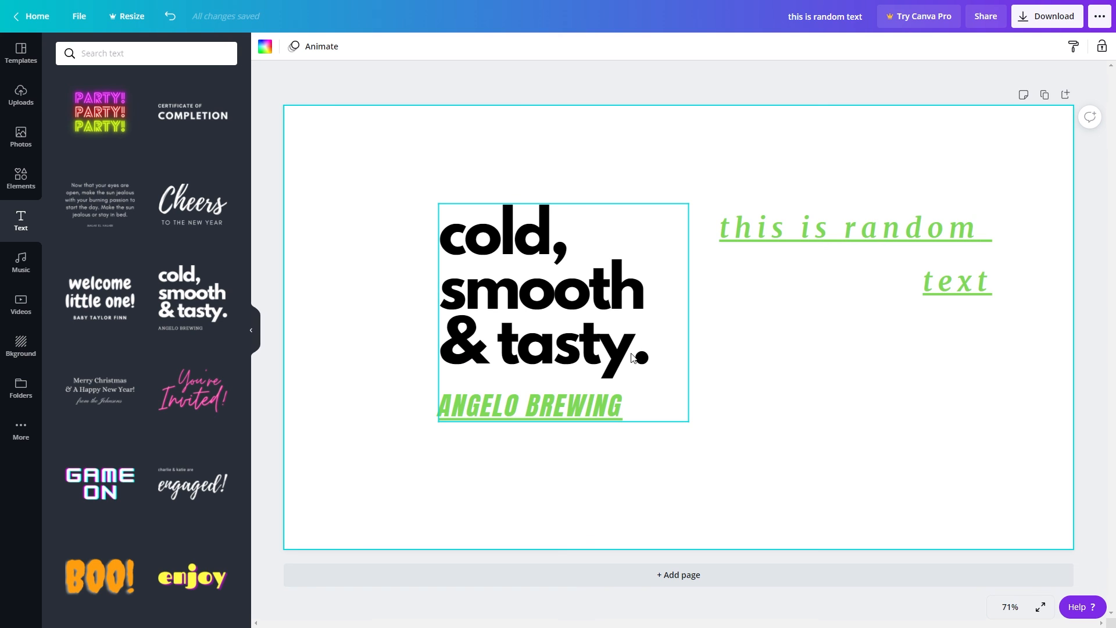
Replace the "cold, smooth & tasty." text with "write something here".
click(535, 326)
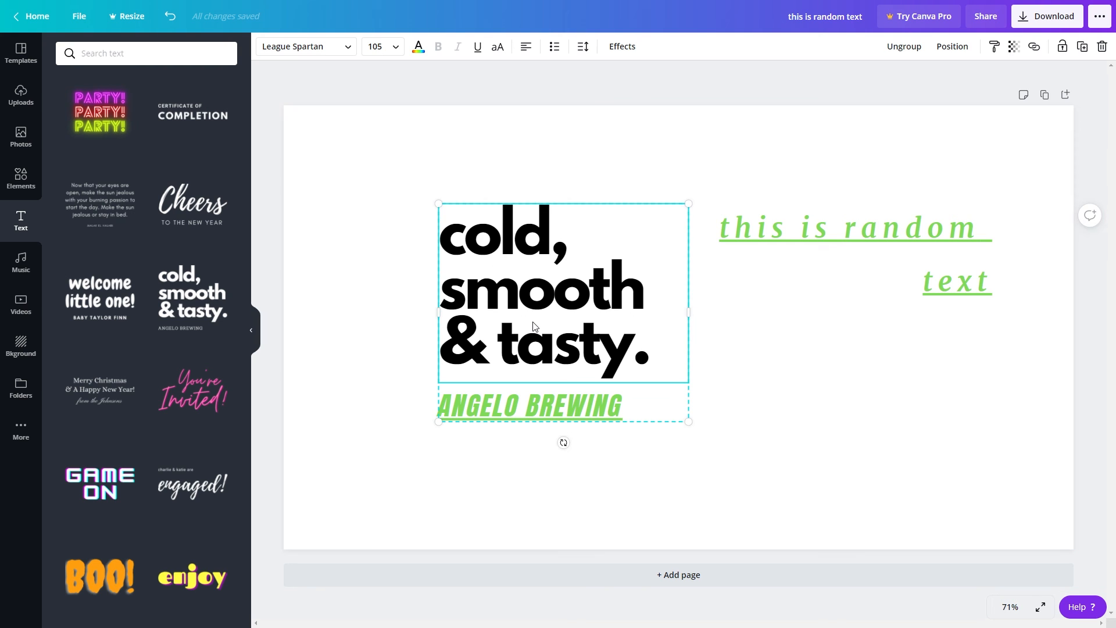
click(534, 322)
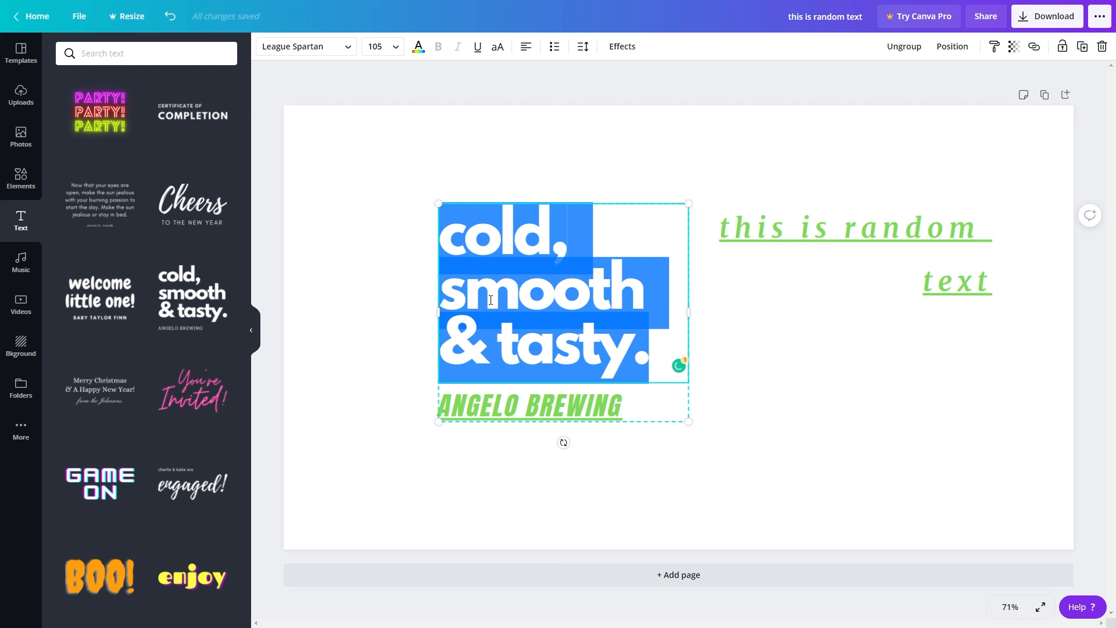
text(writ)
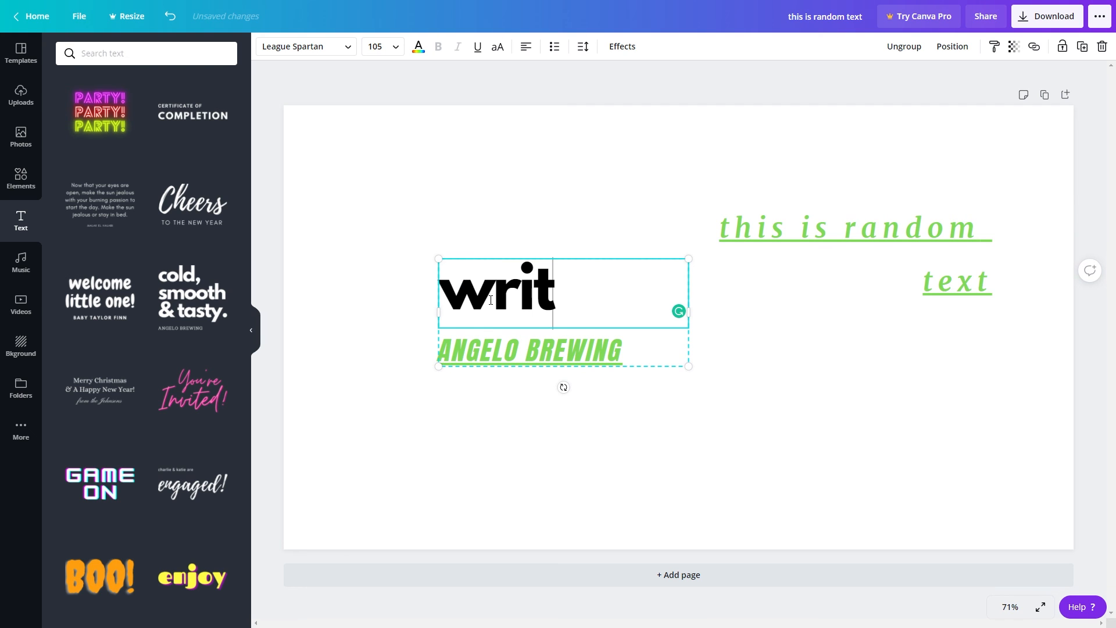
text(e something here)
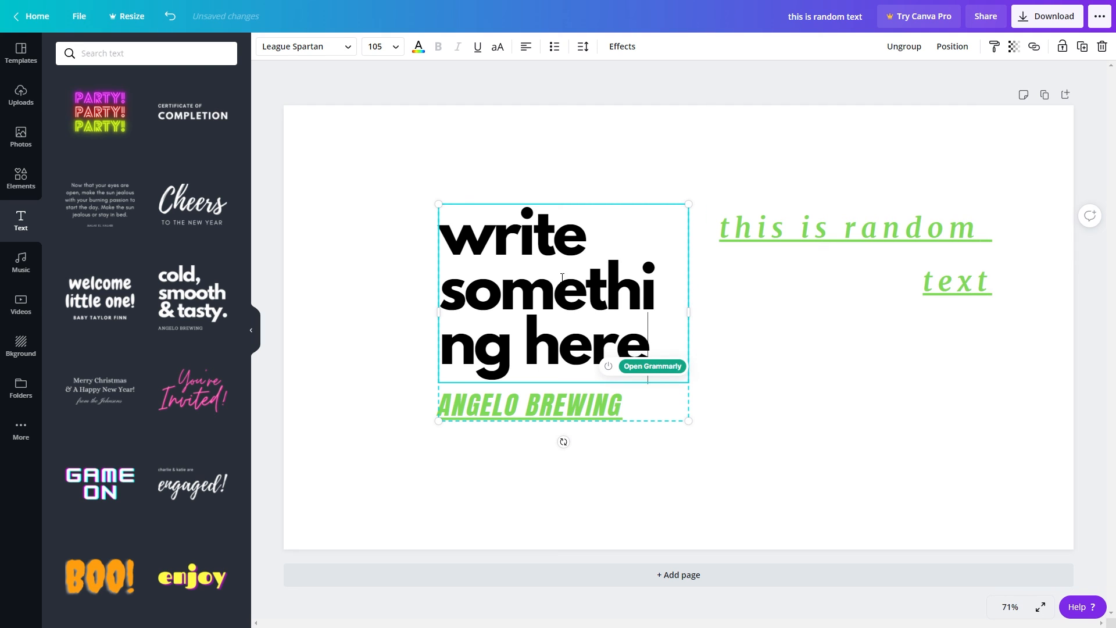
Widen the font combination so "write something" fits on one line, and move the group toward the page's left side.
key(ctrl+z)
drag(697, 316, 887, 342)
click(494, 455)
drag(560, 319, 502, 354)
click(703, 484)
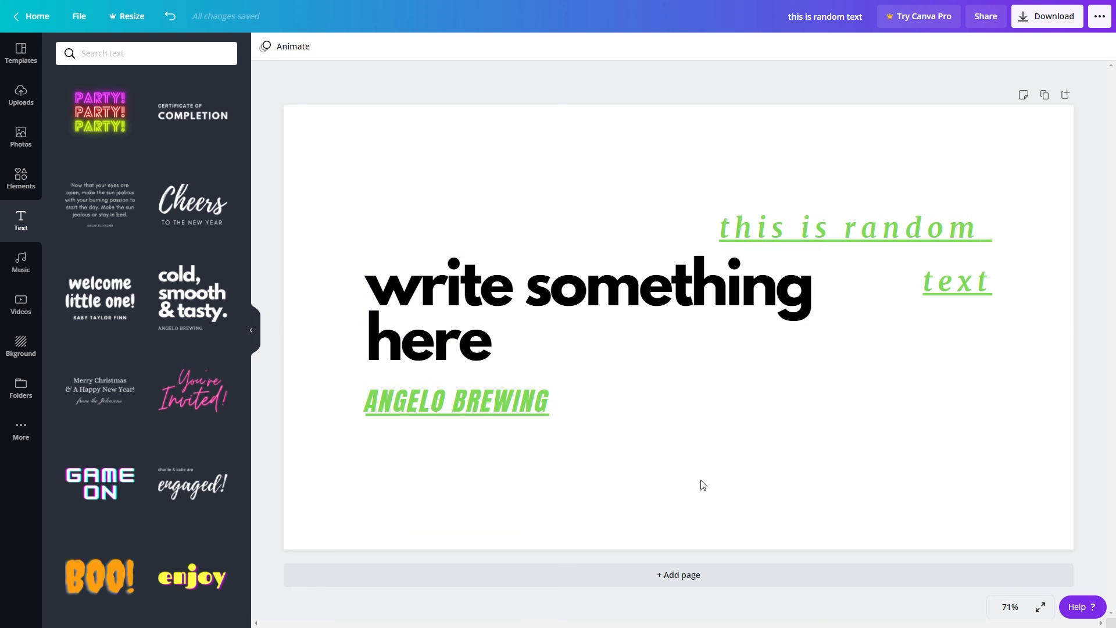